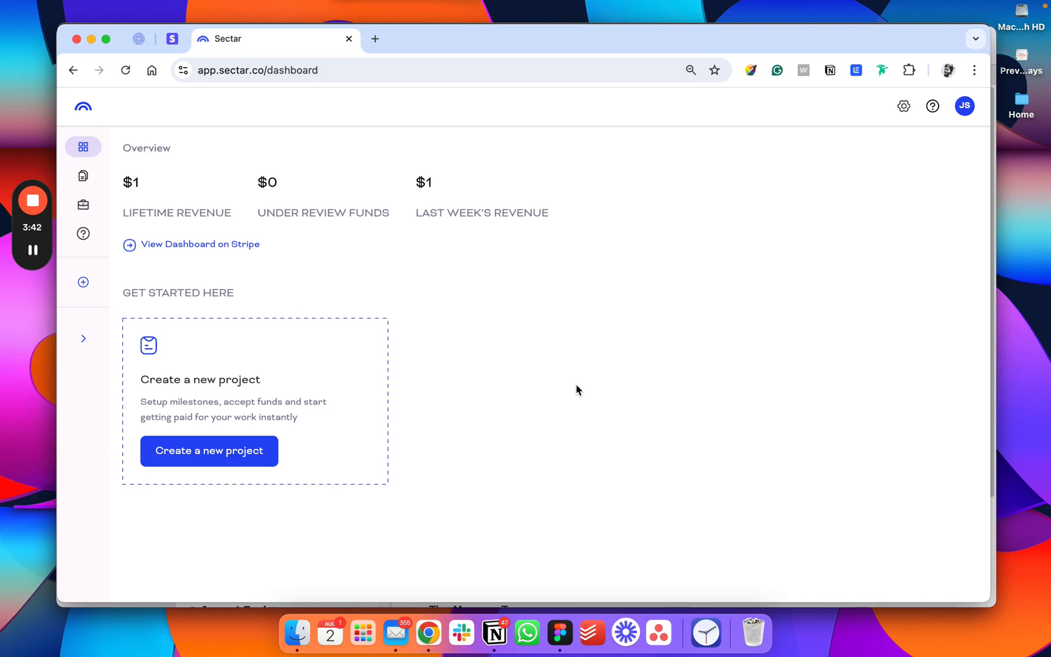
- Open the draft project "500 sign ups for Beta" for editing and continue past its project bio
{"action": "left_click", "coordinate": [220, 457]}
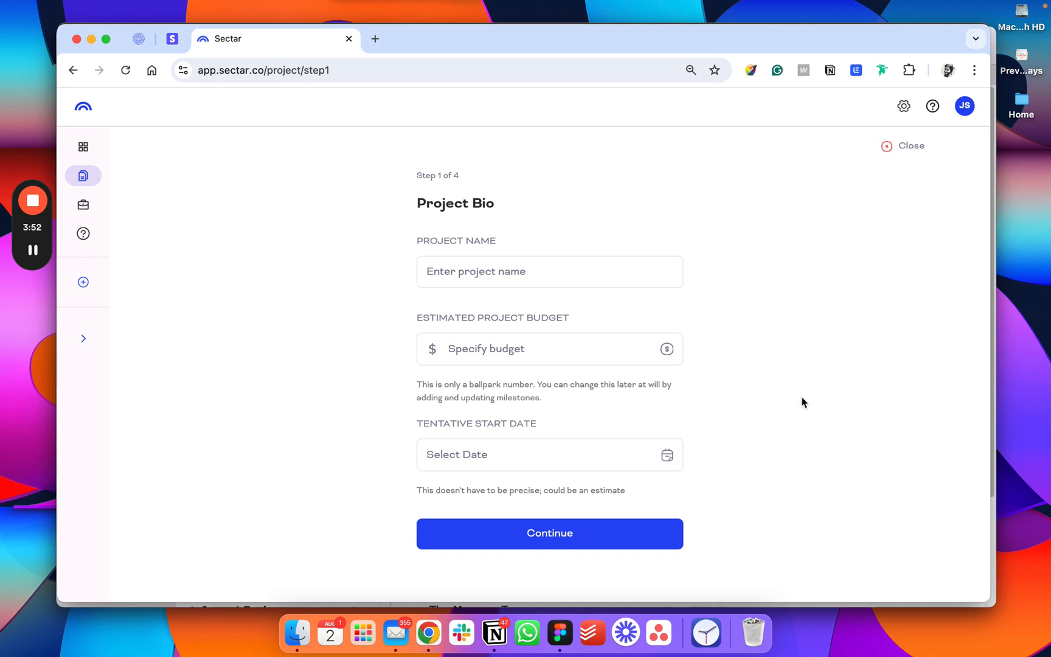
{"action": "left_click", "coordinate": [882, 147]}
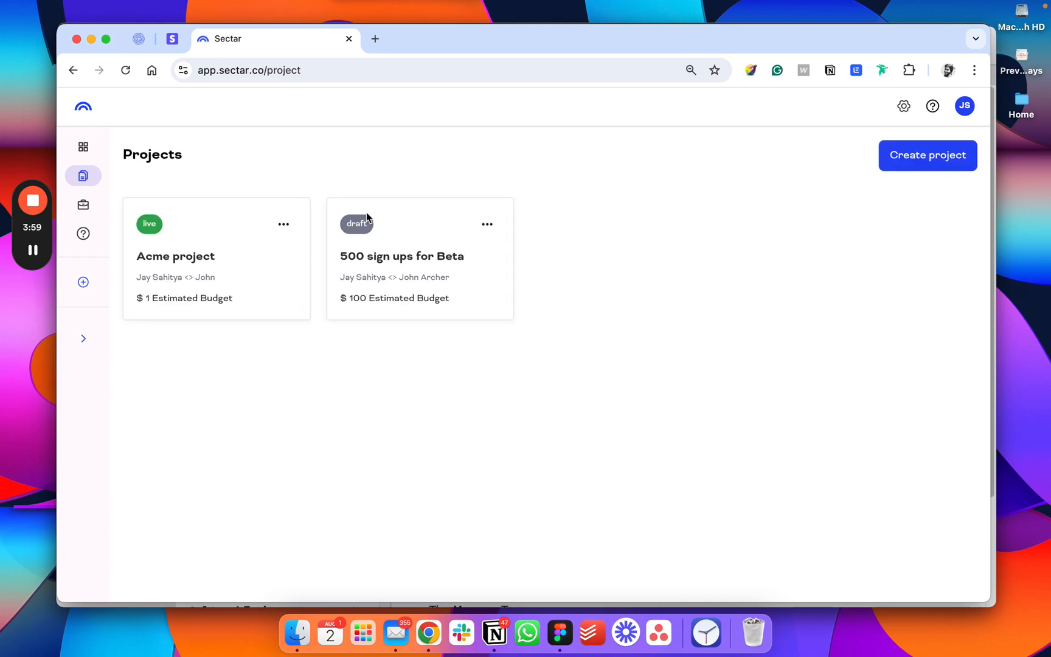
{"action": "left_click", "coordinate": [486, 224]}
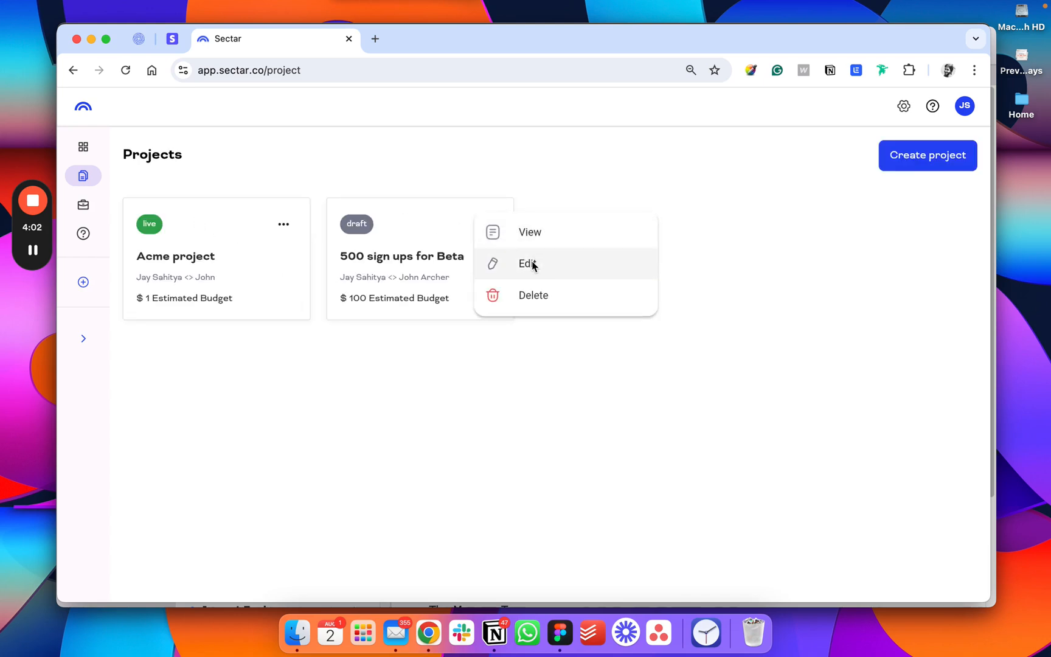
{"action": "left_click", "coordinate": [532, 263]}
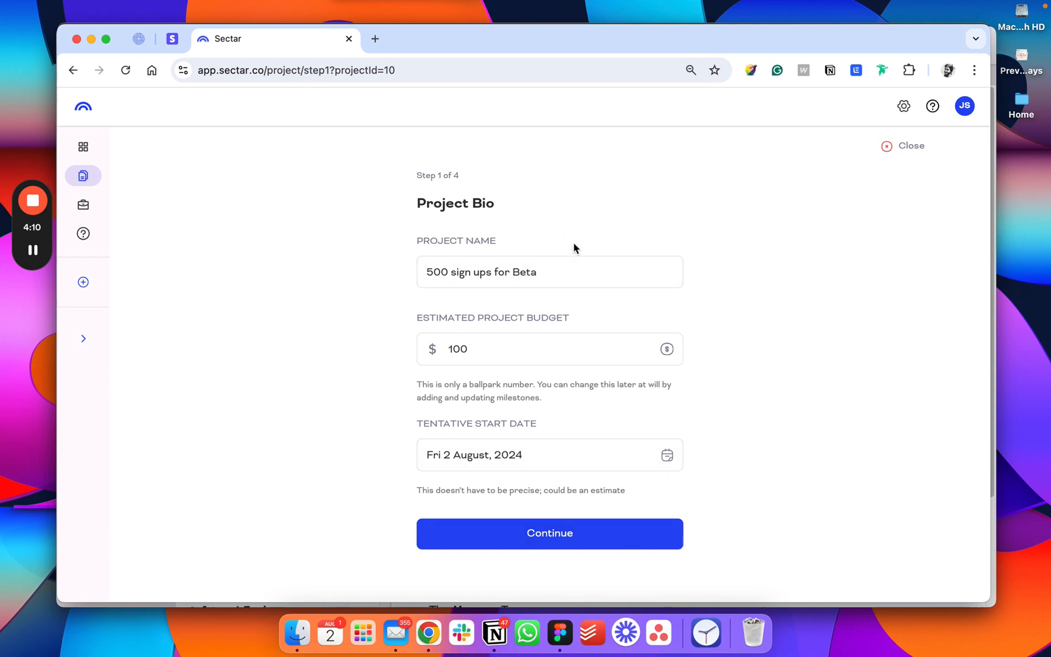
{"action": "left_click", "coordinate": [584, 545]}
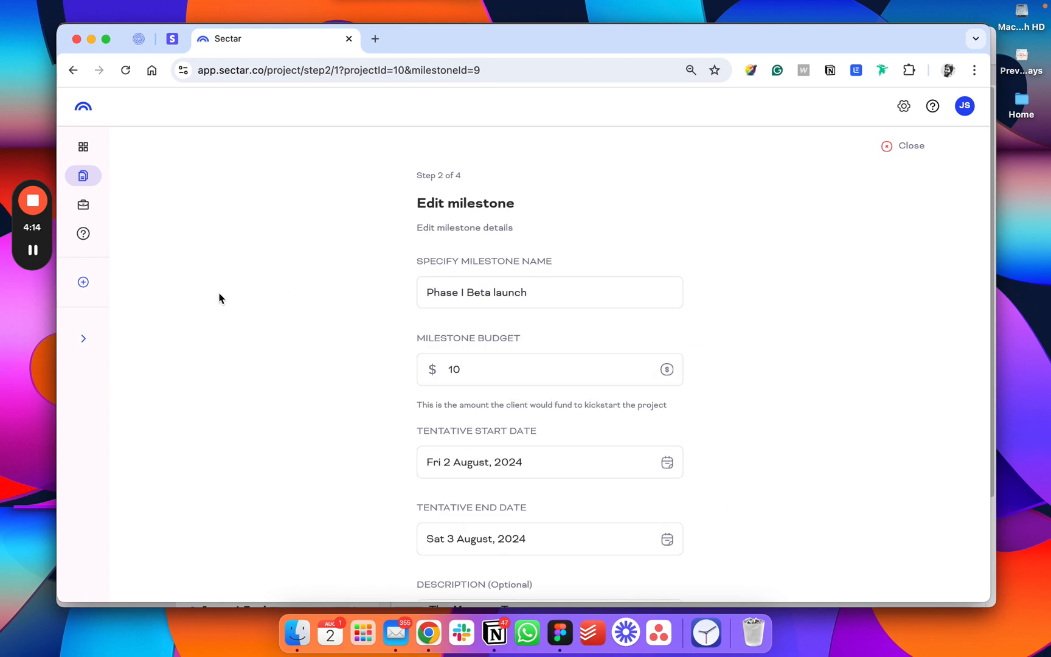
- Review the Phase I Beta launch milestone's details and deliverables, and proceed to the client details
{"action": "scroll", "coordinate": [636, 277], "scroll_direction": "down", "scroll_amount": 2}
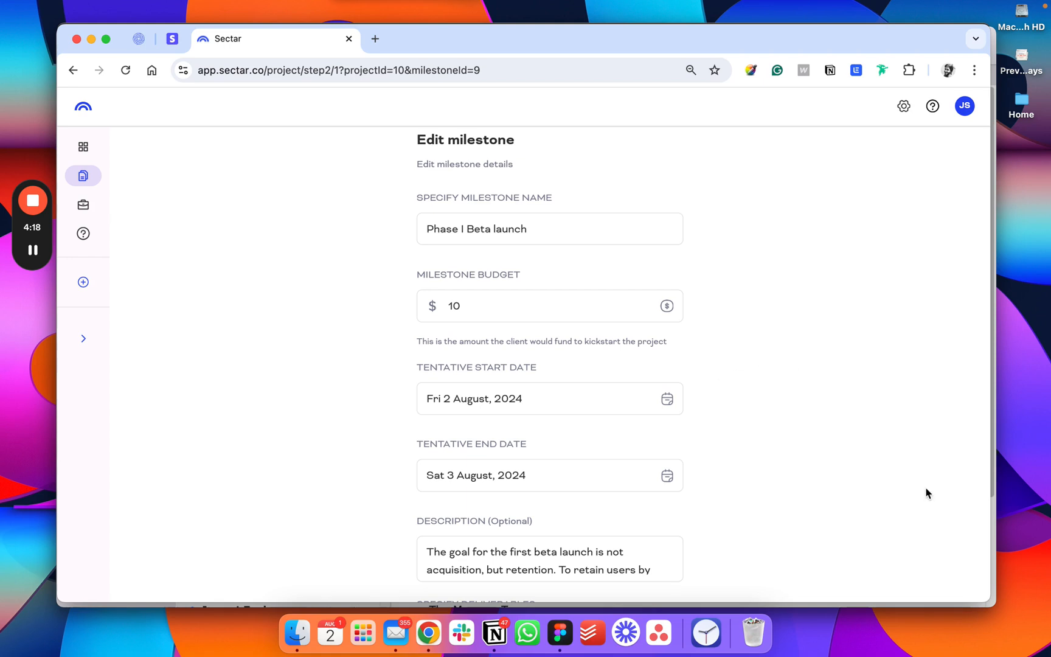
{"action": "scroll", "coordinate": [816, 370], "scroll_direction": "down", "scroll_amount": 3}
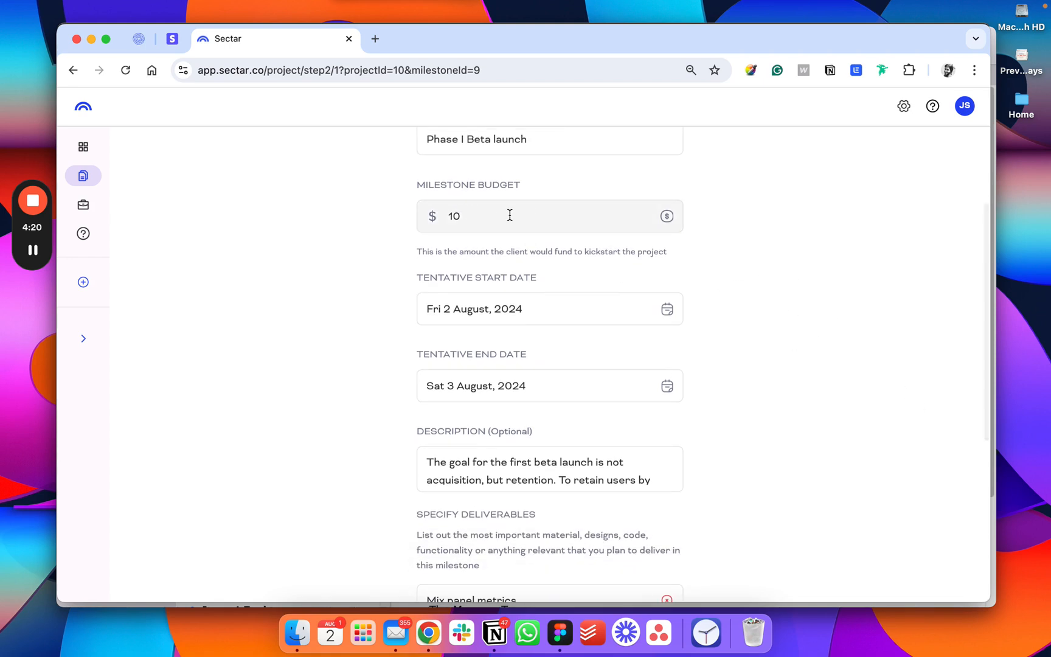
{"action": "scroll", "coordinate": [341, 377], "scroll_direction": "down", "scroll_amount": 8}
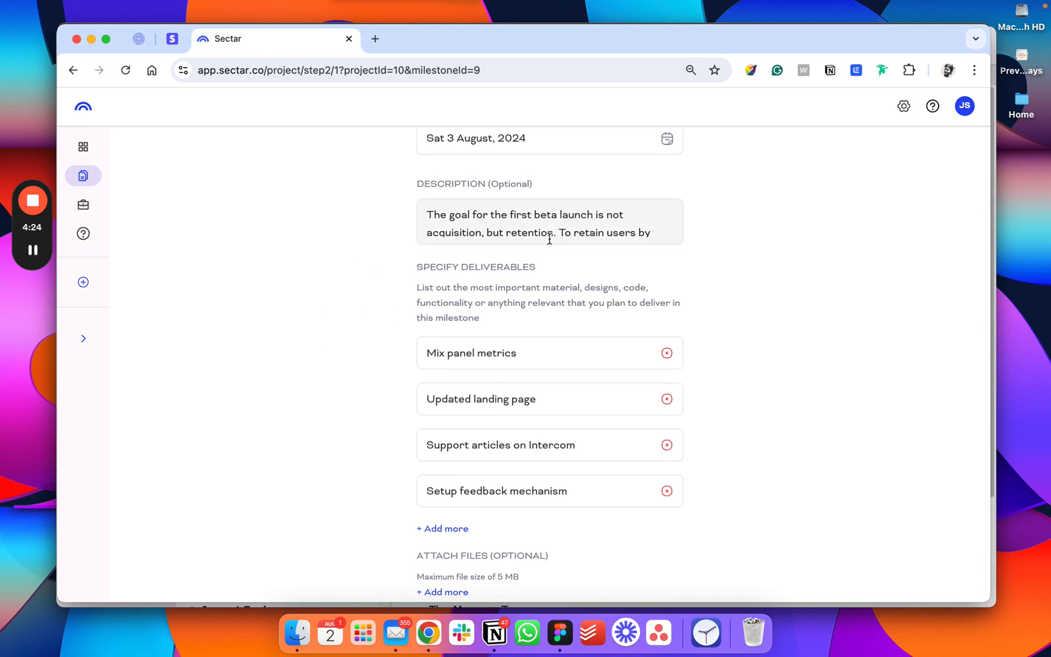
{"action": "scroll", "coordinate": [718, 478], "scroll_direction": "down", "scroll_amount": 2}
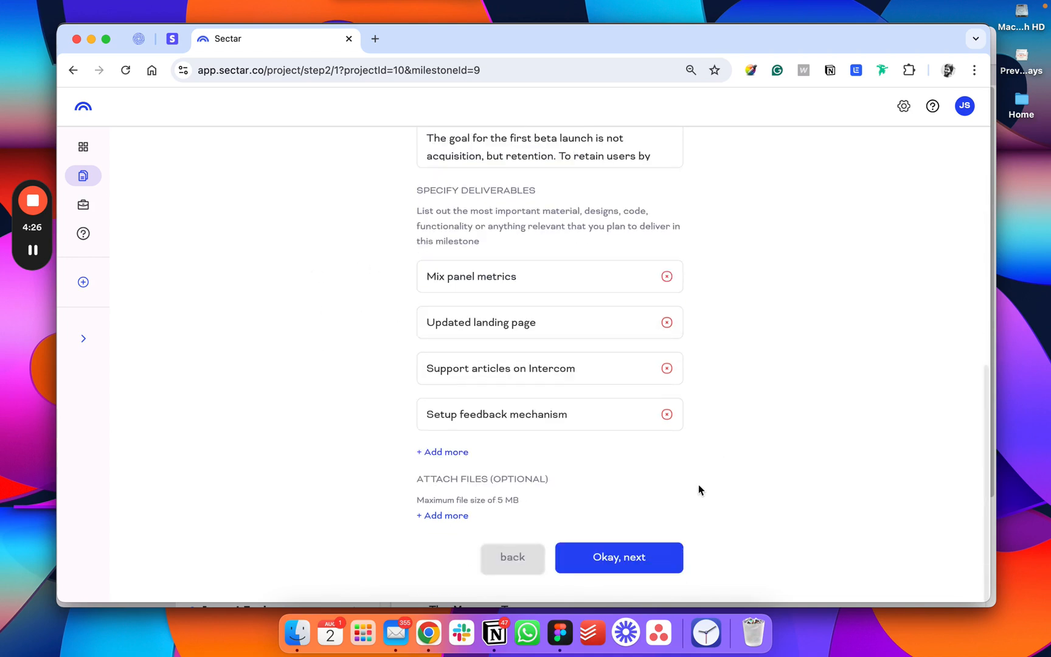
{"action": "left_click", "coordinate": [637, 558]}
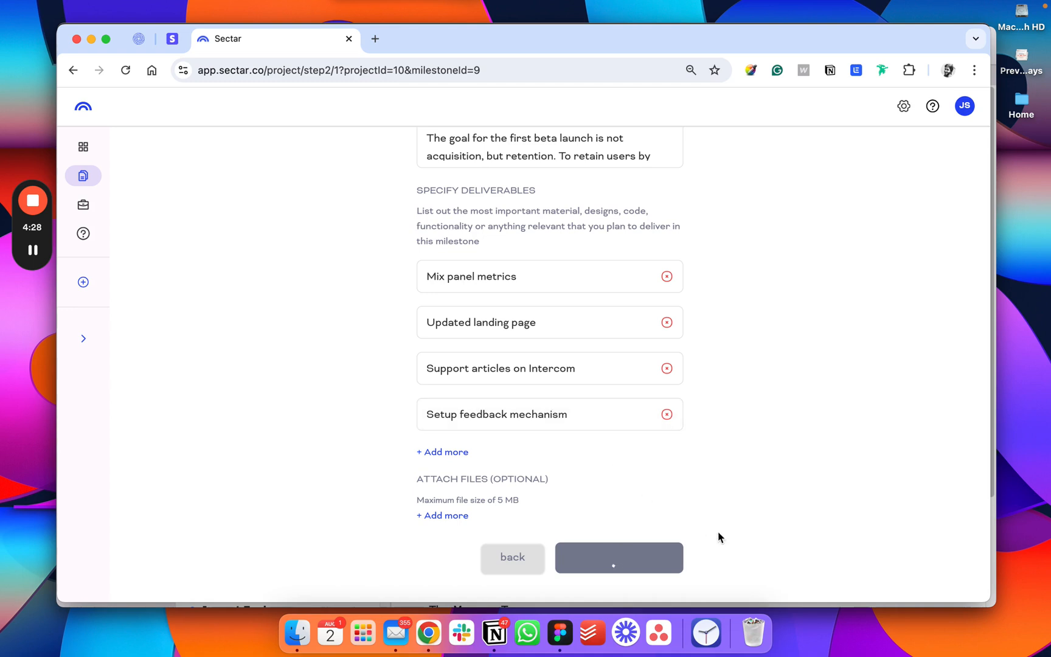
{"action": "left_click", "coordinate": [620, 542]}
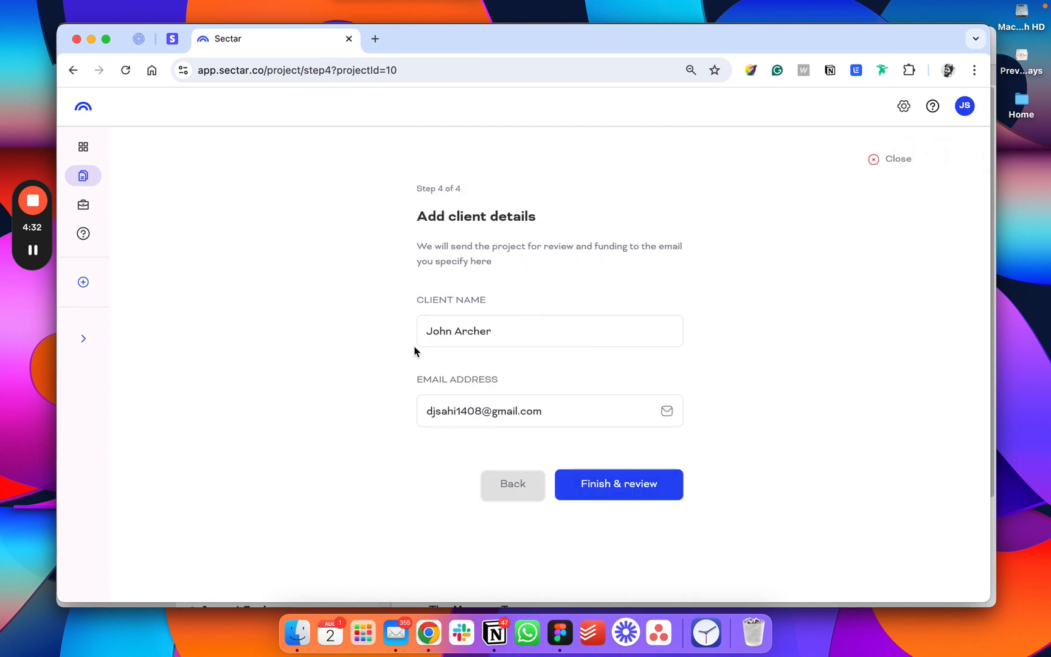
- Finish the client details and send the project to the client for review and funding
{"action": "left_click", "coordinate": [619, 487]}
{"action": "scroll", "coordinate": [662, 462], "scroll_direction": "down", "scroll_amount": 15}
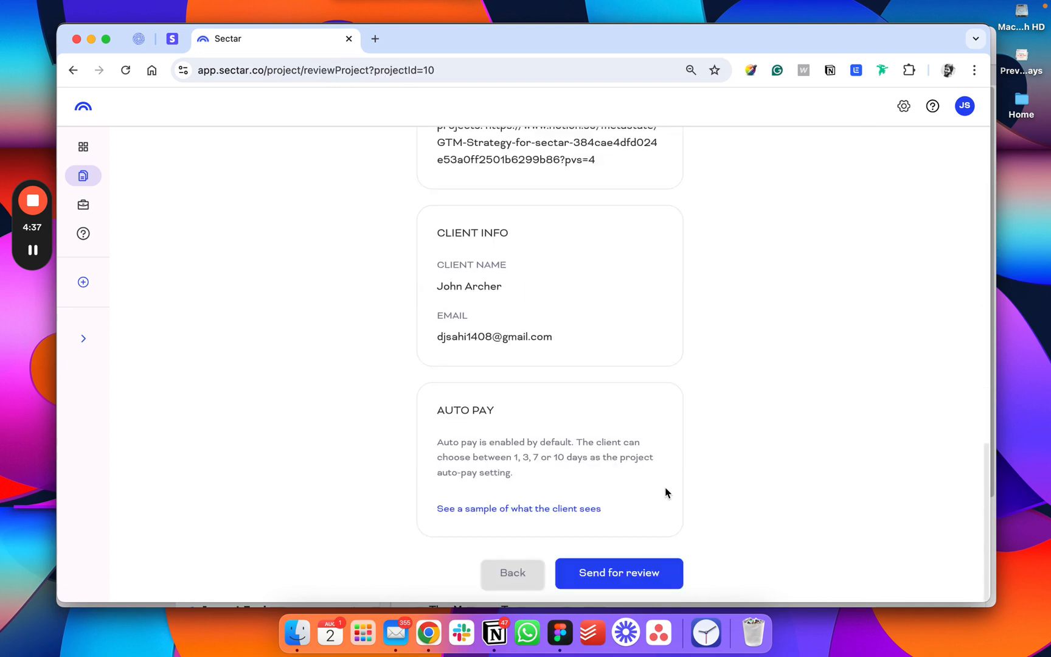
{"action": "left_click", "coordinate": [627, 579]}
{"action": "left_click", "coordinate": [583, 396]}
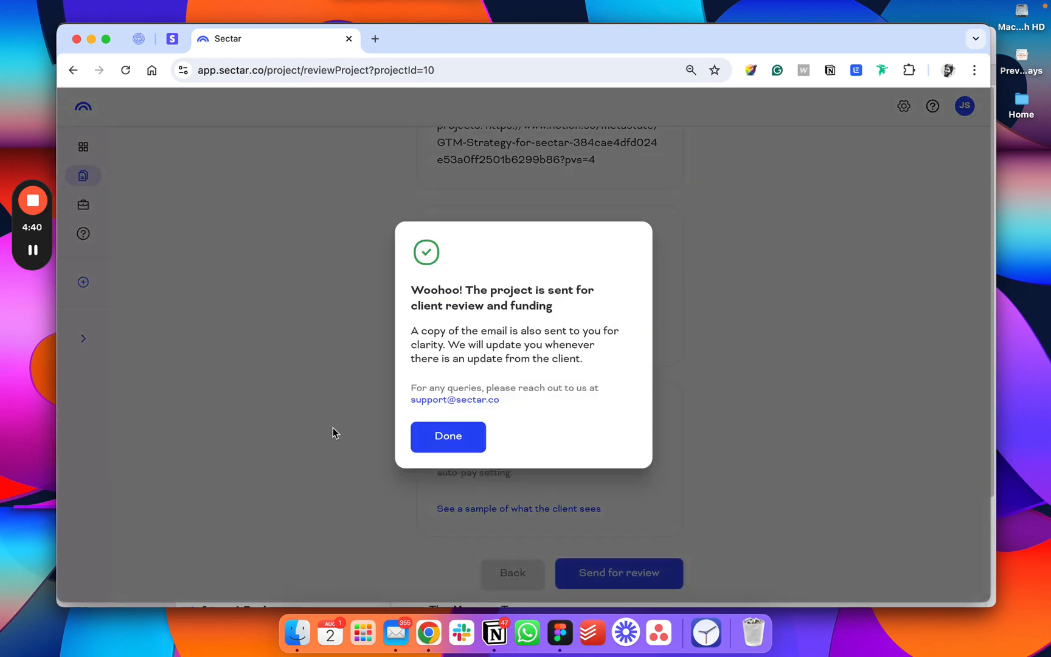
{"action": "left_click", "coordinate": [272, 359]}
- Go back to the Projects list from the project review page
{"action": "mouse_move", "coordinate": [81, 174]}
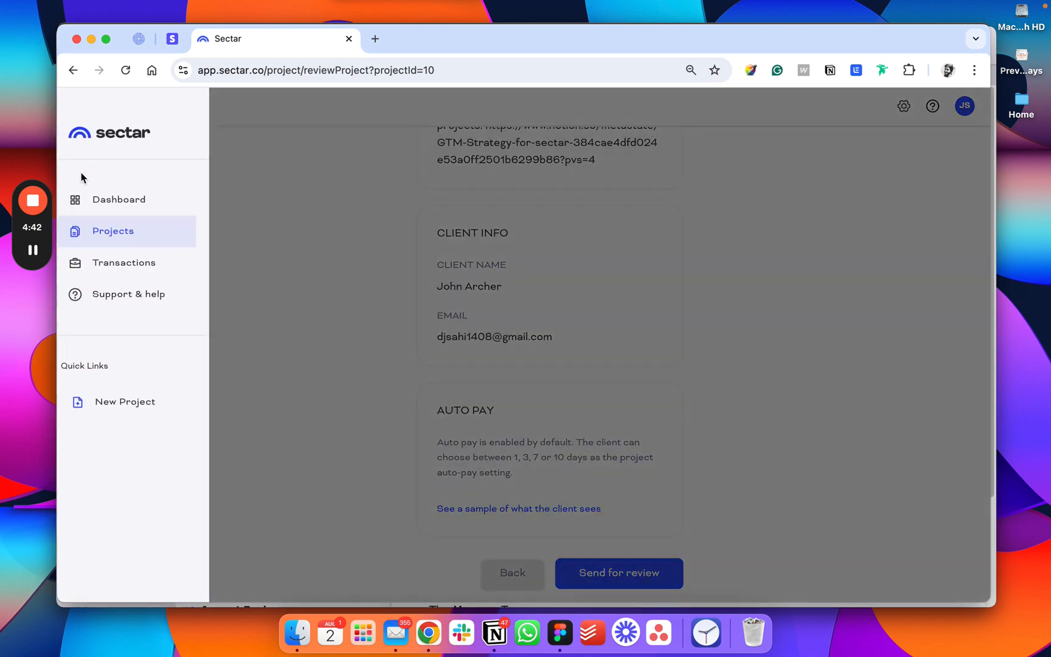
{"action": "left_click", "coordinate": [117, 255]}
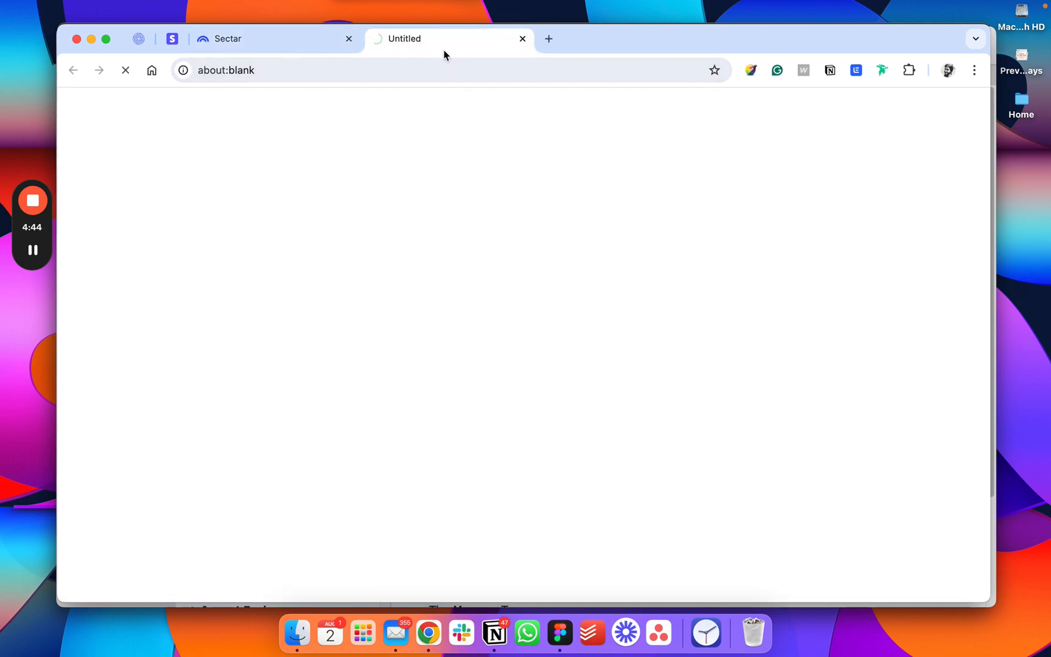
{"action": "left_click", "coordinate": [522, 39]}
{"action": "mouse_move", "coordinate": [83, 183]}
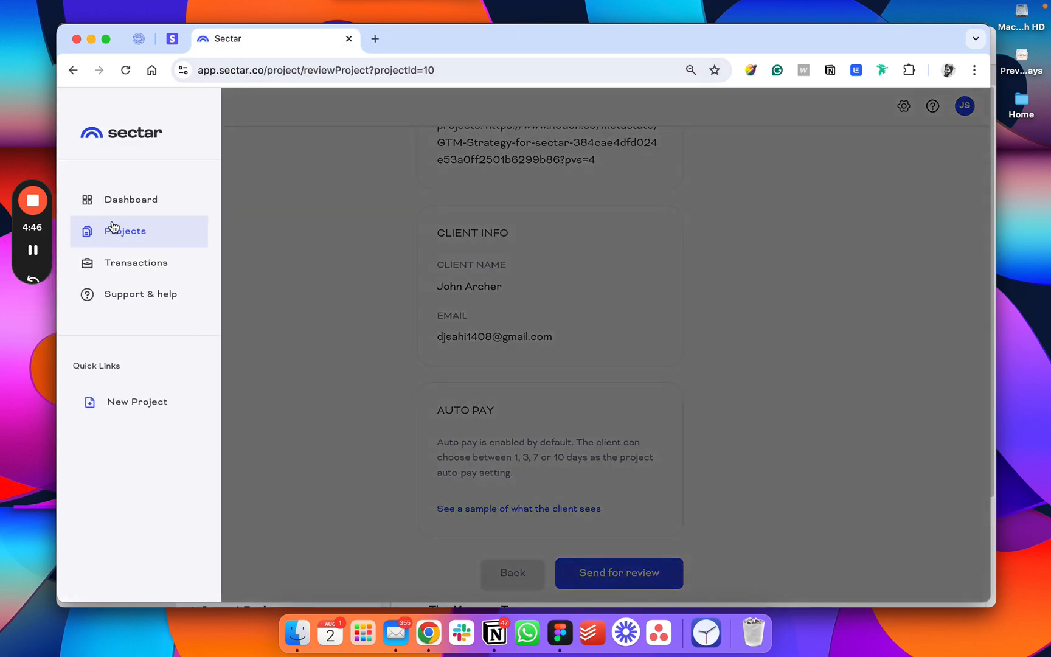
{"action": "left_click", "coordinate": [110, 228]}
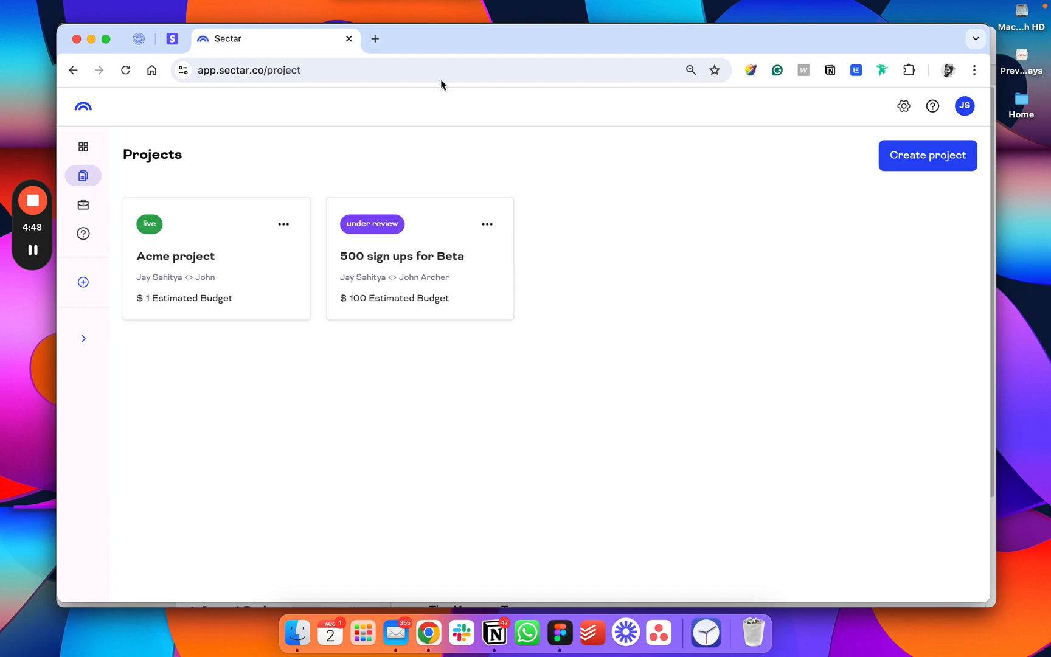
- Switch to the client's incognito window, refresh the project list and open the "500 sign ups for Beta" approval request
{"action": "left_click", "coordinate": [407, 8]}
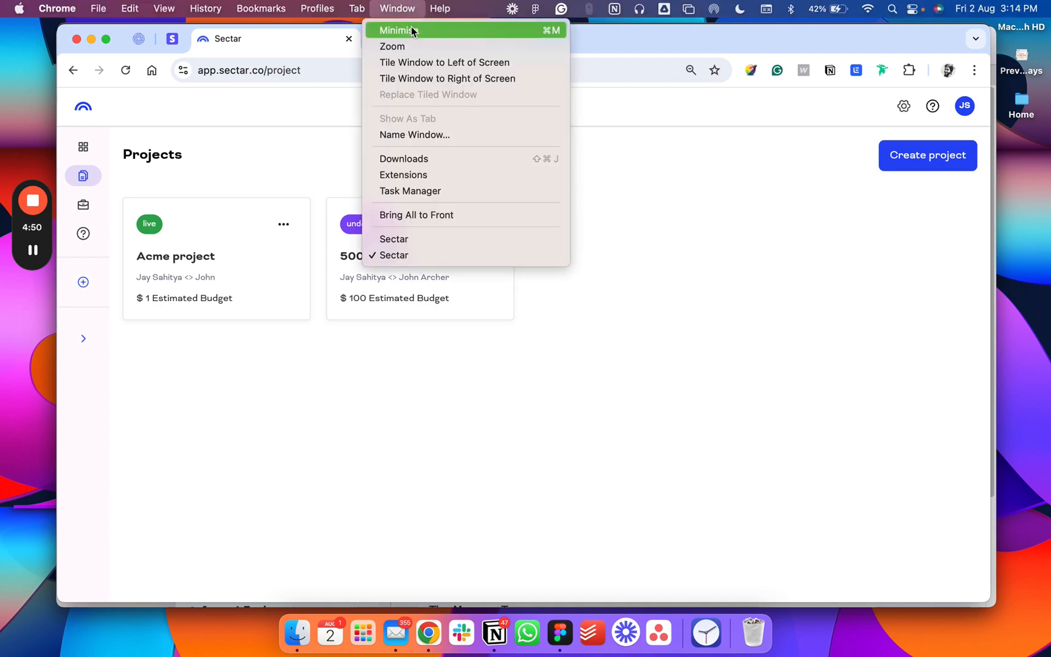
{"action": "left_click", "coordinate": [430, 240]}
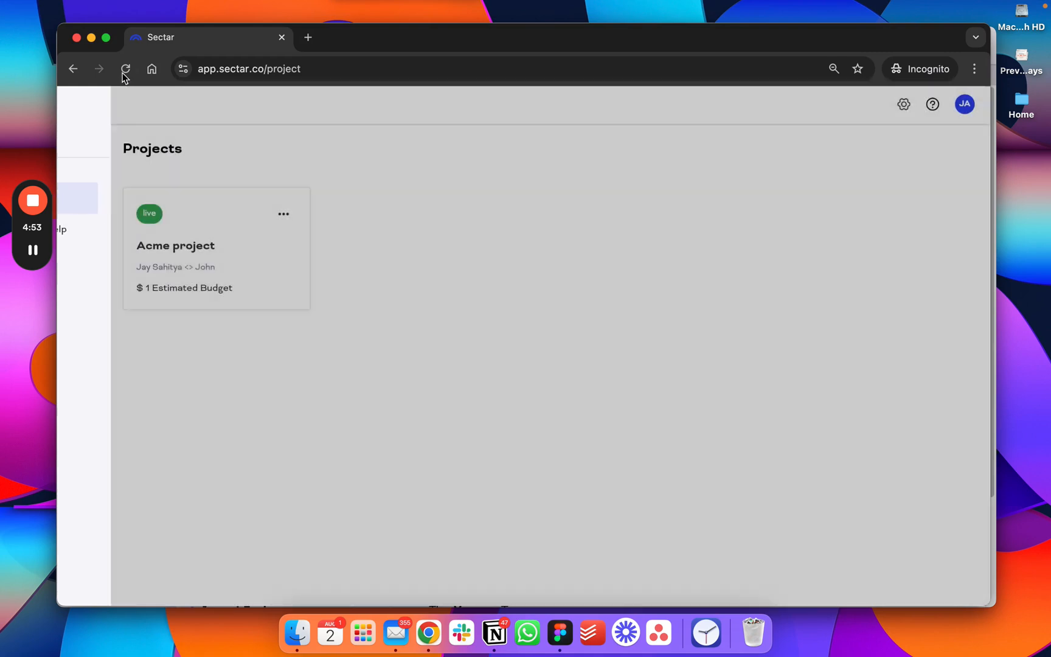
{"action": "left_click", "coordinate": [124, 70]}
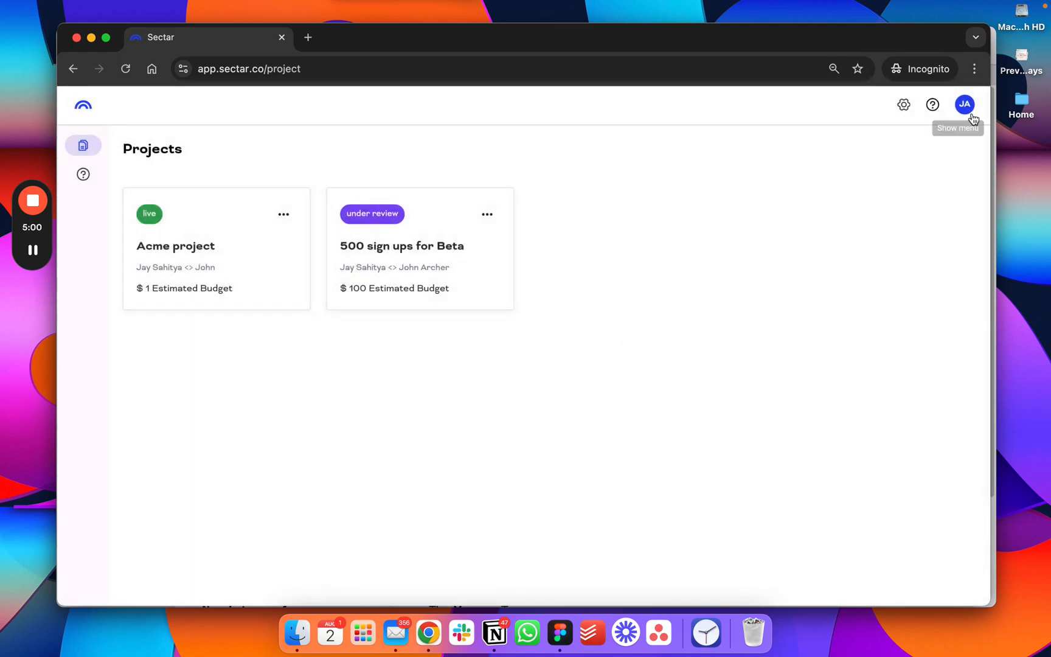
{"action": "left_click", "coordinate": [483, 284]}
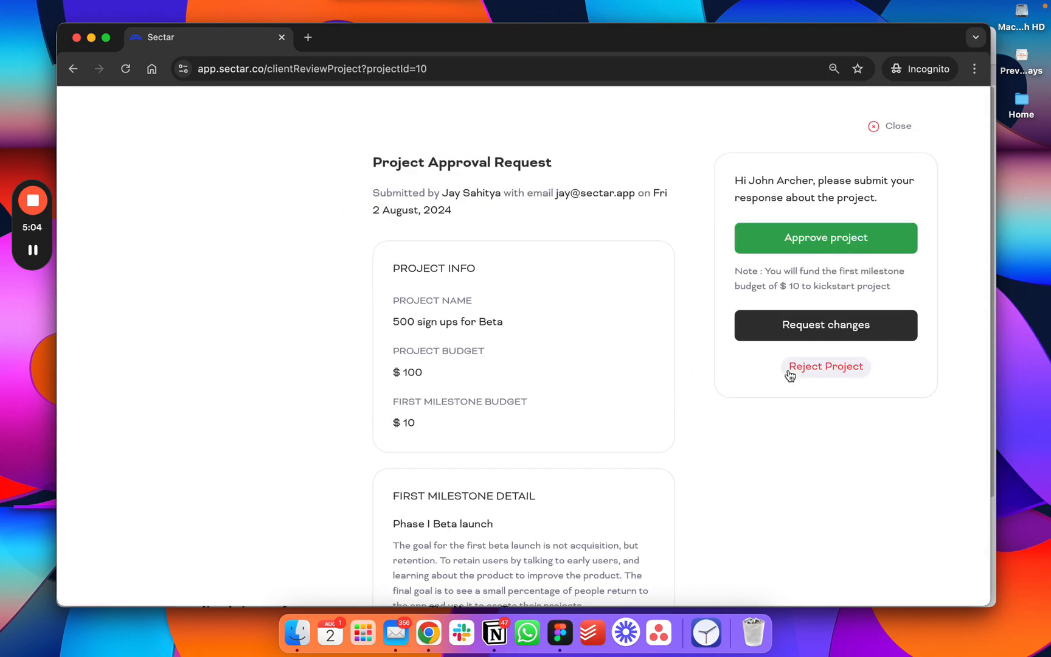
- Review the project and first milestone details as the client, and approve the project to fund its first milestone
{"action": "scroll", "coordinate": [481, 359], "scroll_direction": "down", "scroll_amount": 3}
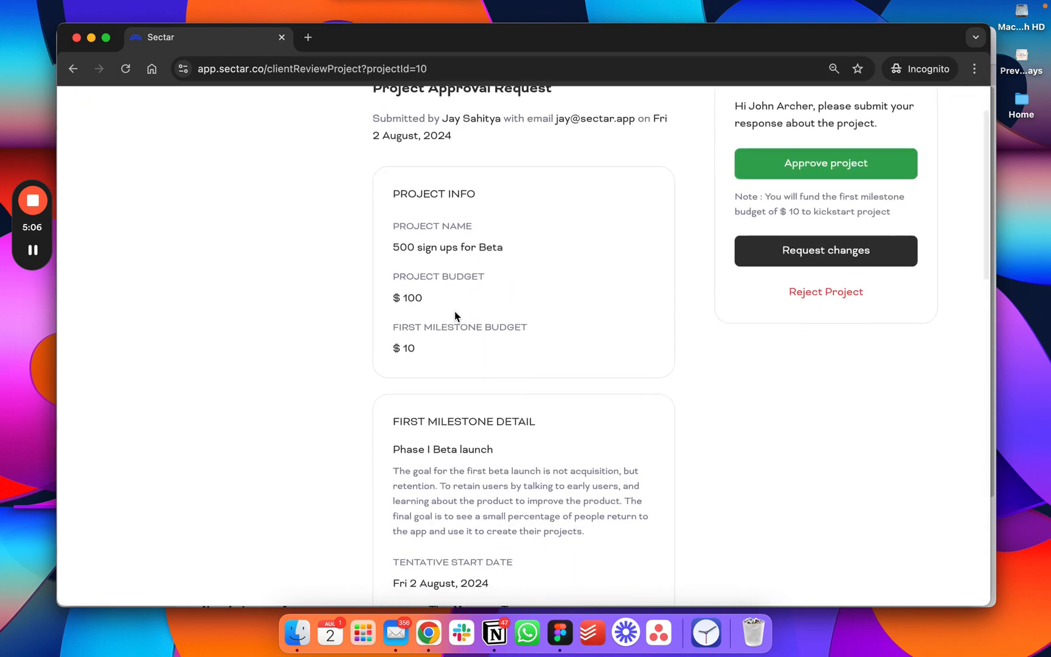
{"action": "scroll", "coordinate": [499, 441], "scroll_direction": "down", "scroll_amount": 20}
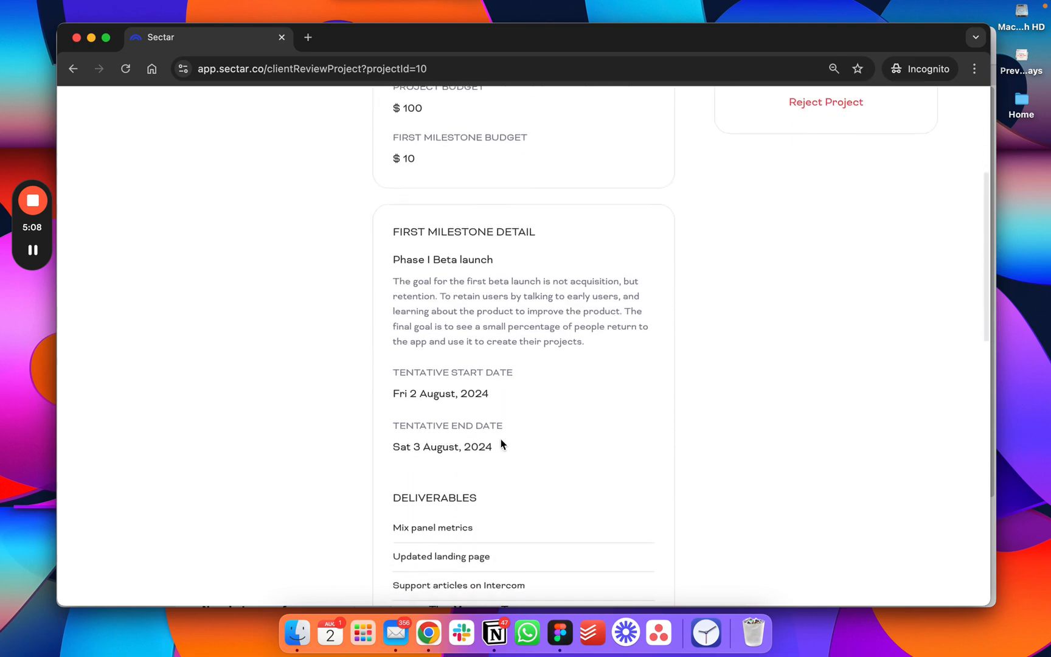
{"action": "scroll", "coordinate": [501, 439], "scroll_direction": "up", "scroll_amount": 20}
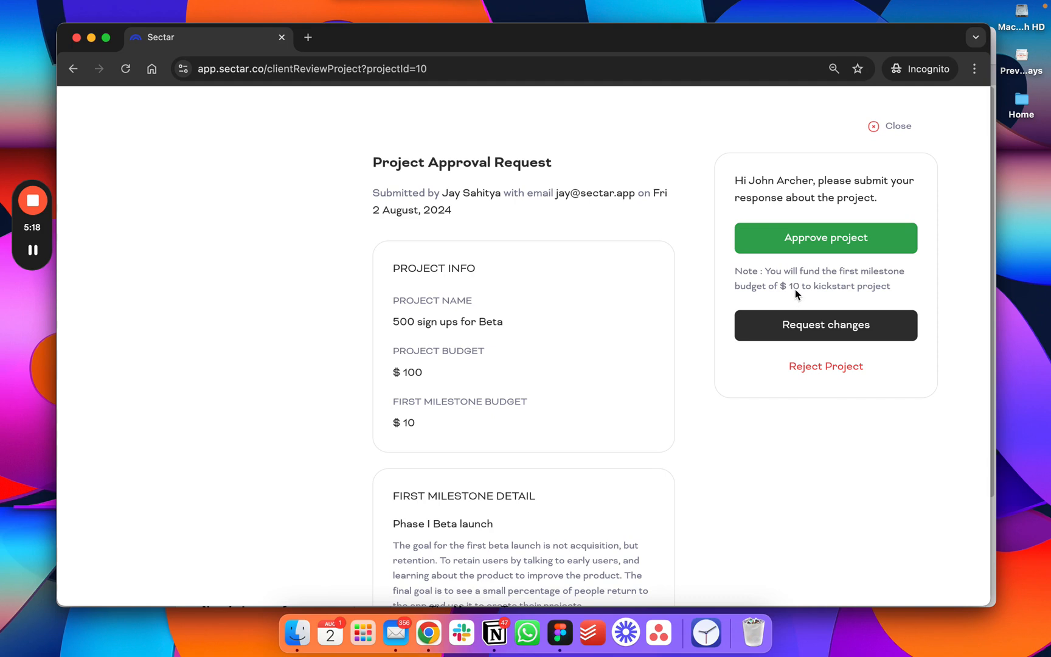
{"action": "left_click", "coordinate": [793, 245]}
{"action": "left_click", "coordinate": [478, 393]}
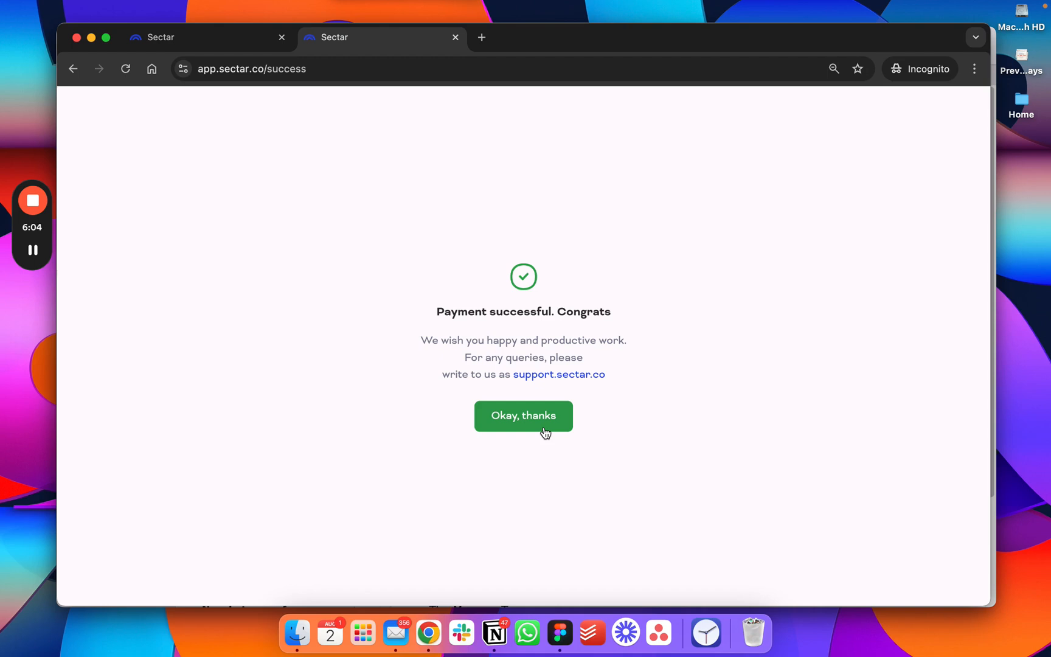
- Dismiss the payment confirmation and close the old approval request page in the client's window
{"action": "left_click", "coordinate": [545, 432]}
{"action": "left_click", "coordinate": [279, 38]}
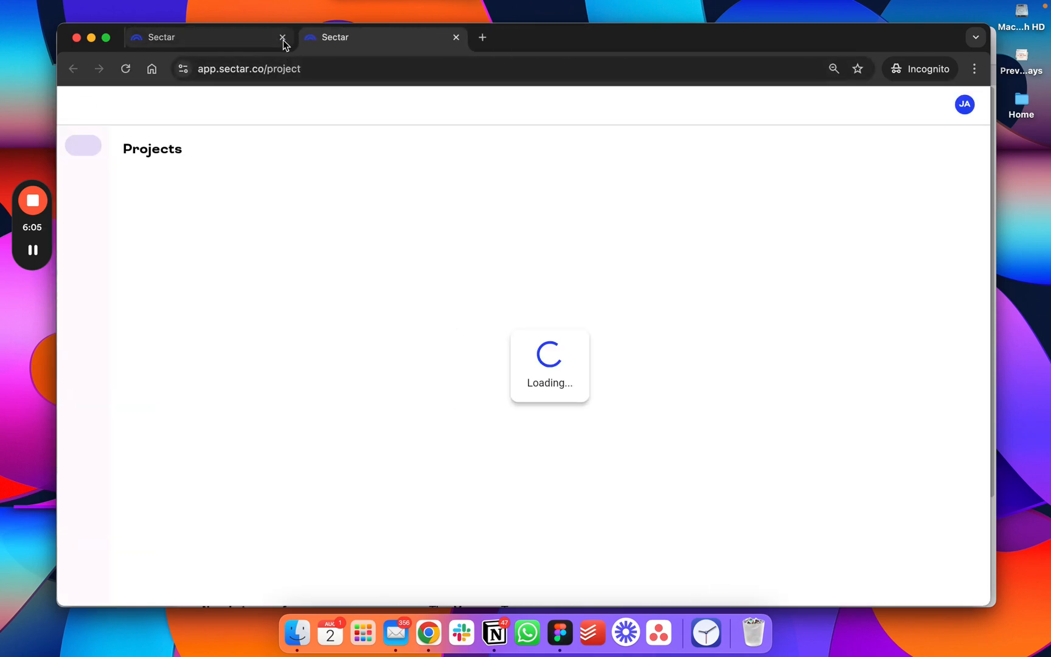
{"action": "left_click", "coordinate": [282, 38]}
- Switch back to the freelancer's browser window and open the dashboard of "500 sign ups for Beta"
{"action": "left_click", "coordinate": [407, 7]}
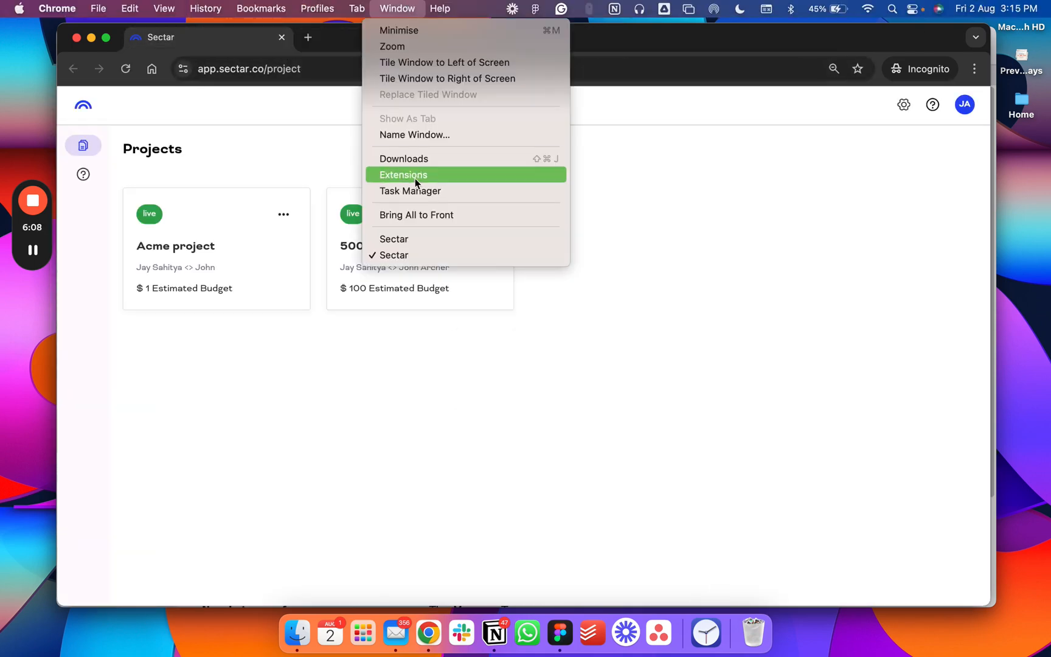
{"action": "left_click", "coordinate": [414, 237]}
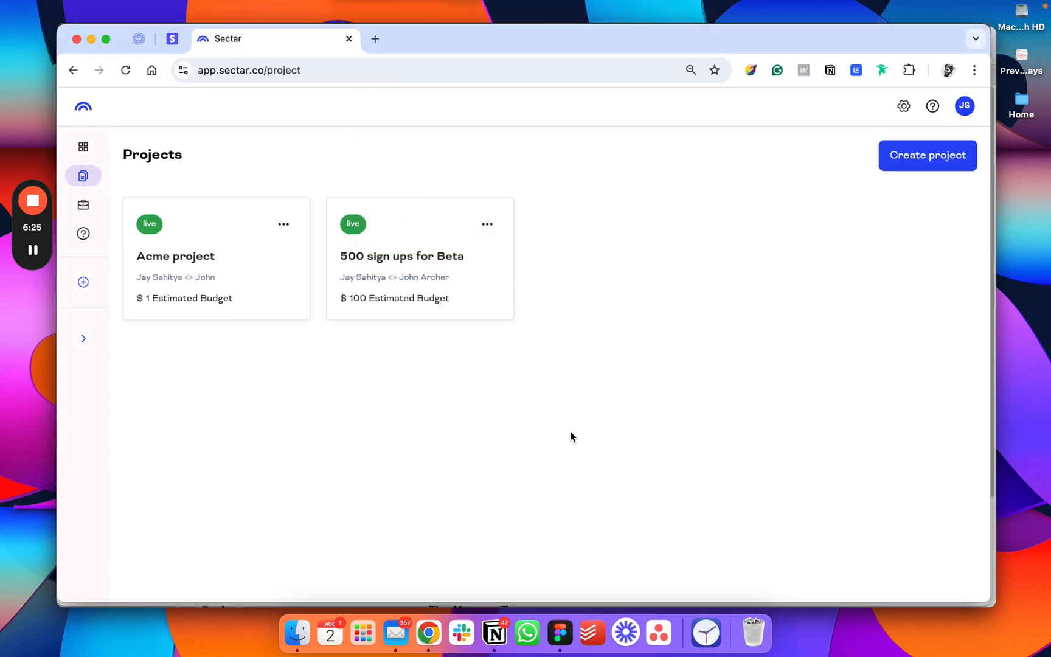
{"action": "left_click", "coordinate": [471, 290]}
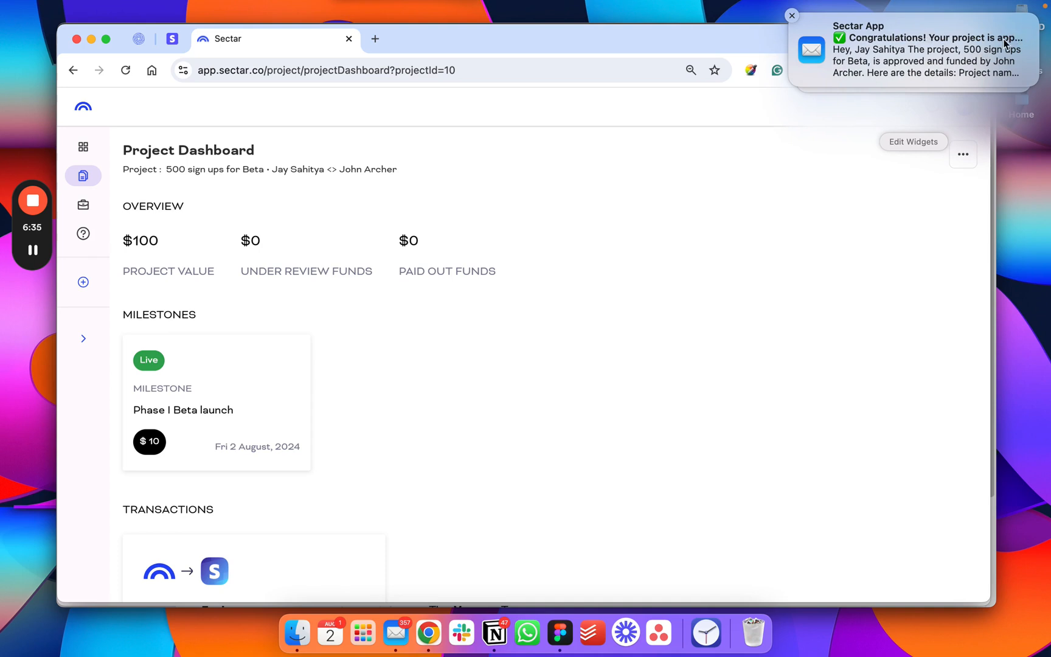
- Switch to Mail and read the email about the project's approval and first milestone funding
{"action": "left_click", "coordinate": [979, 41]}
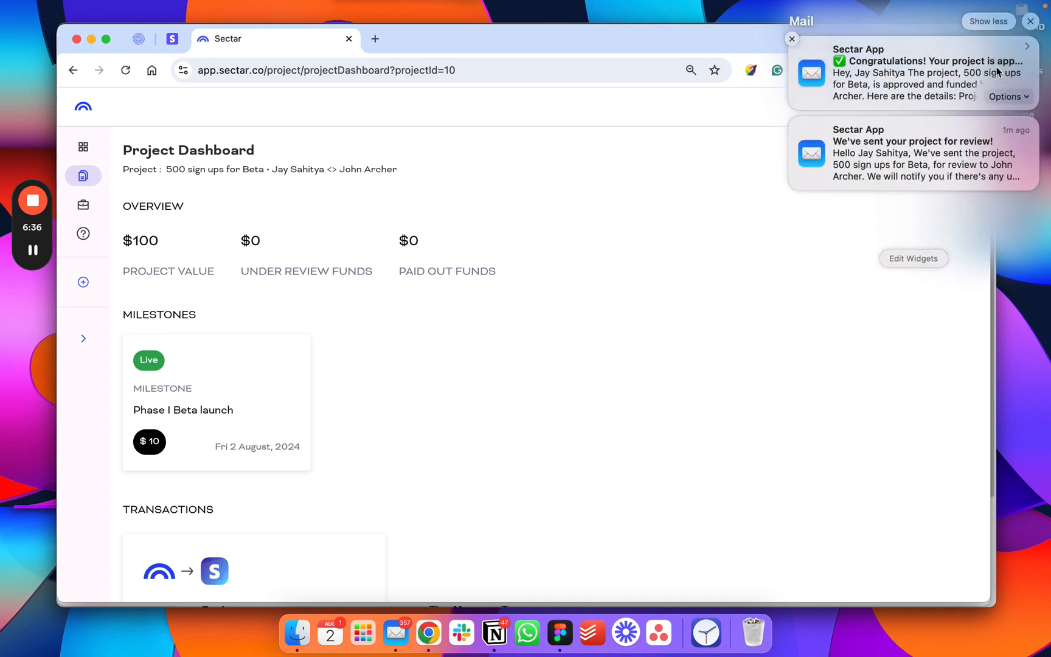
{"action": "left_click", "coordinate": [1026, 52]}
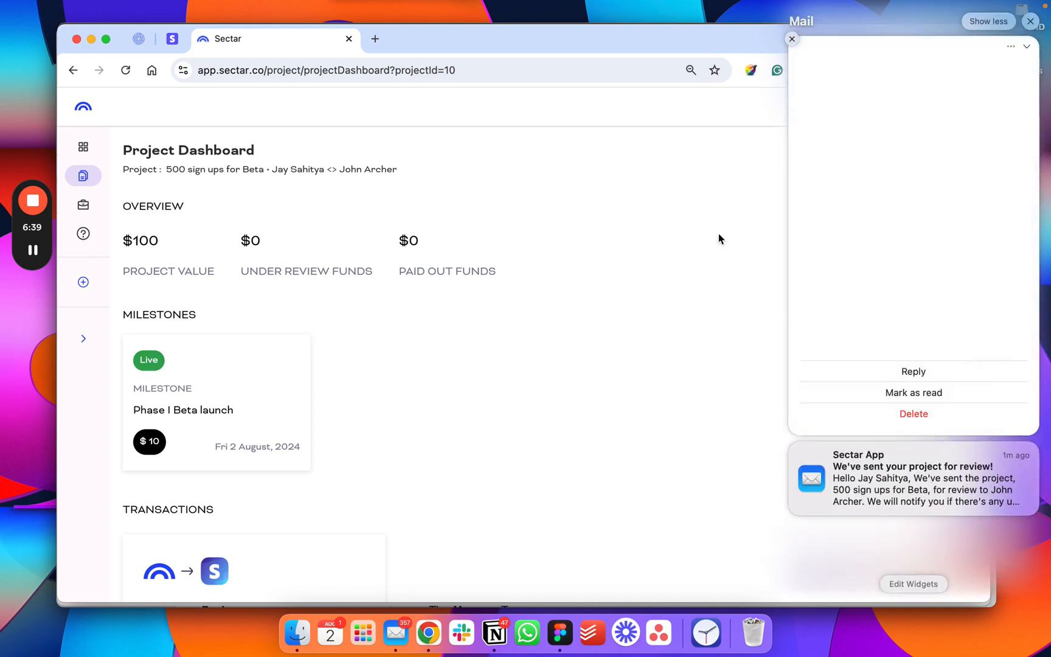
{"action": "left_click", "coordinate": [396, 634]}
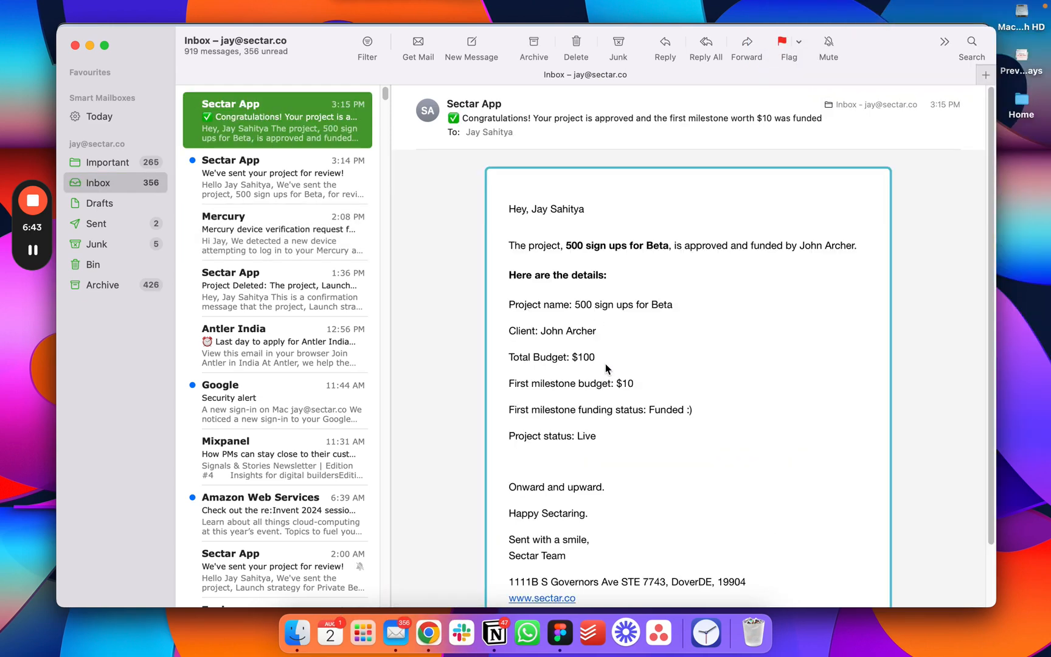
{"action": "scroll", "coordinate": [606, 368], "scroll_direction": "down", "scroll_amount": 5}
- Return to the freelancer's project dashboard in the browser and open the Phase I Beta launch milestone
{"action": "key", "text": "ctrl+Up"}
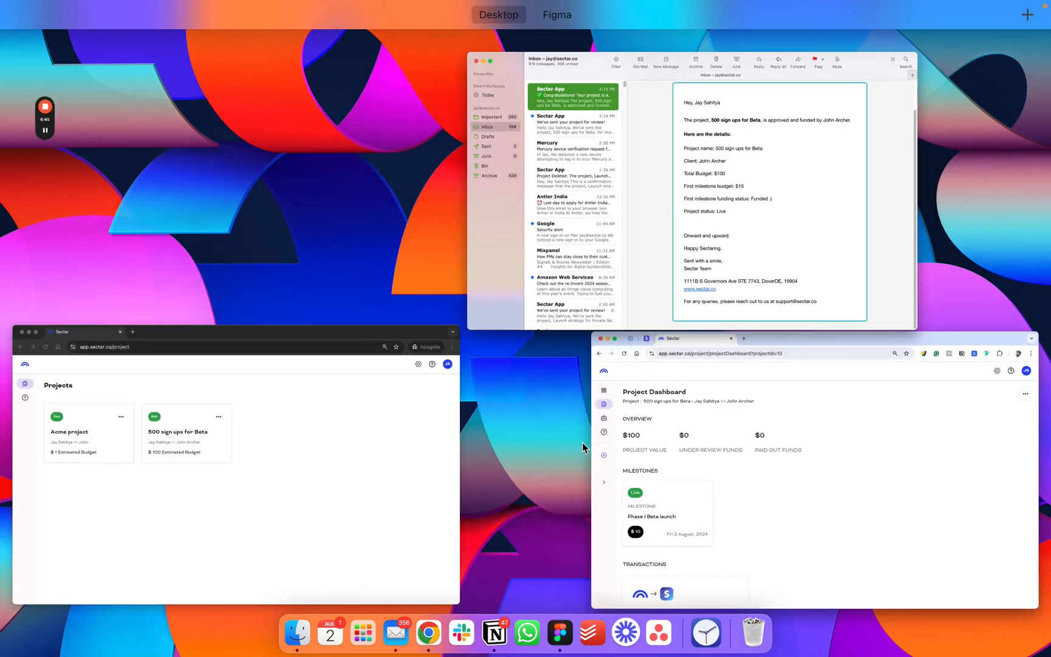
{"action": "left_click", "coordinate": [632, 468]}
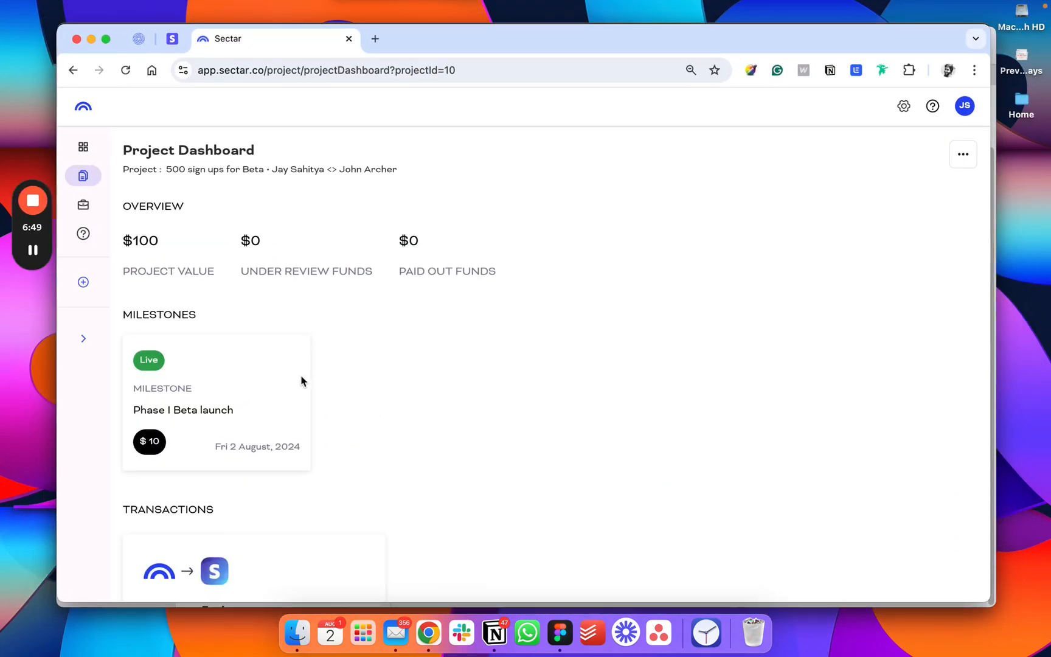
{"action": "left_click", "coordinate": [276, 383]}
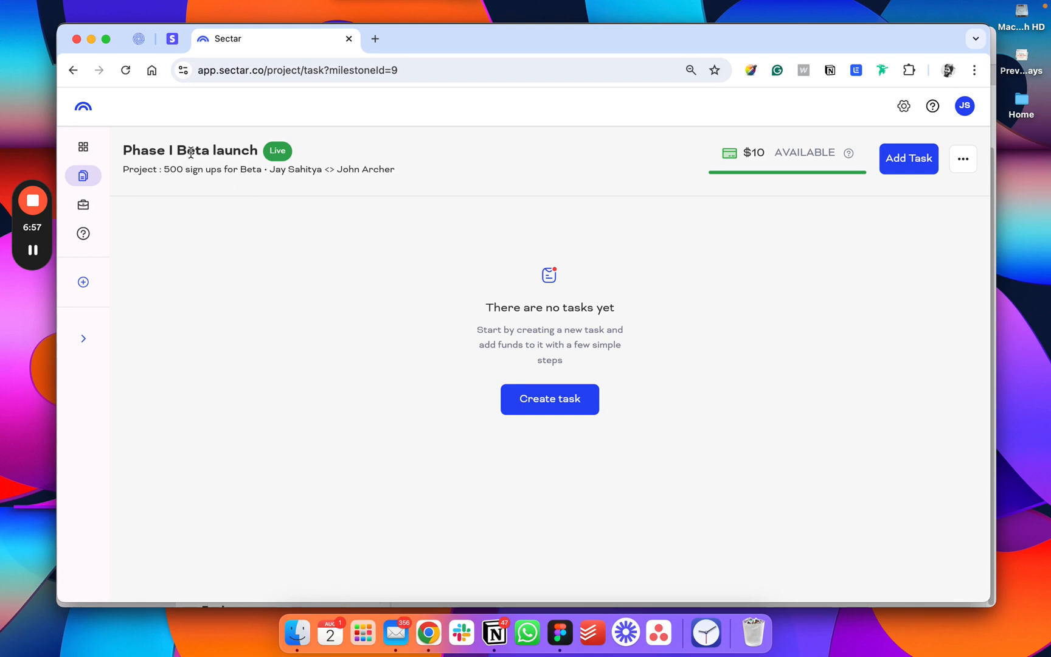
- Check the funds breakdown of the Phase I Beta launch milestone and close it
{"action": "left_click", "coordinate": [813, 157]}
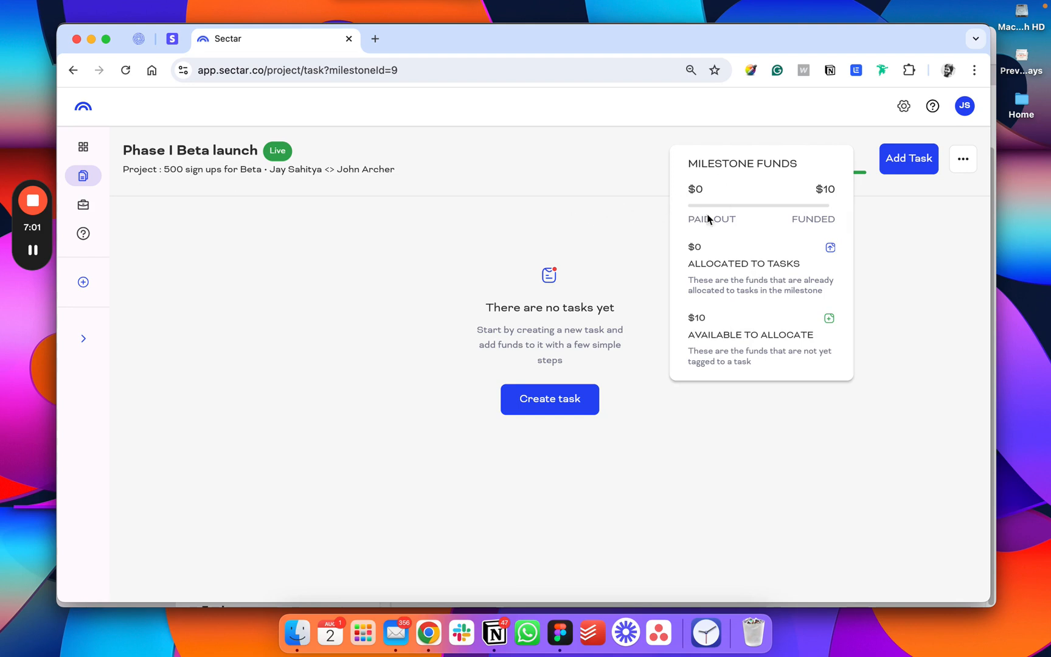
{"action": "left_click", "coordinate": [725, 164]}
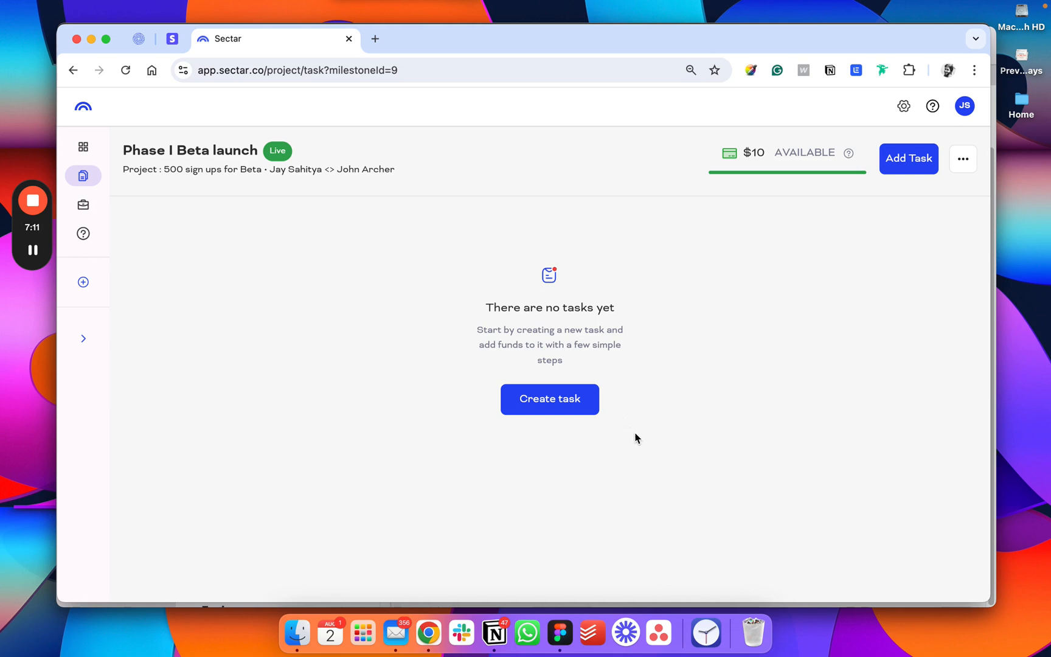
- Create a new task in the milestone and name it "Update the landing page"
{"action": "left_click", "coordinate": [574, 403]}
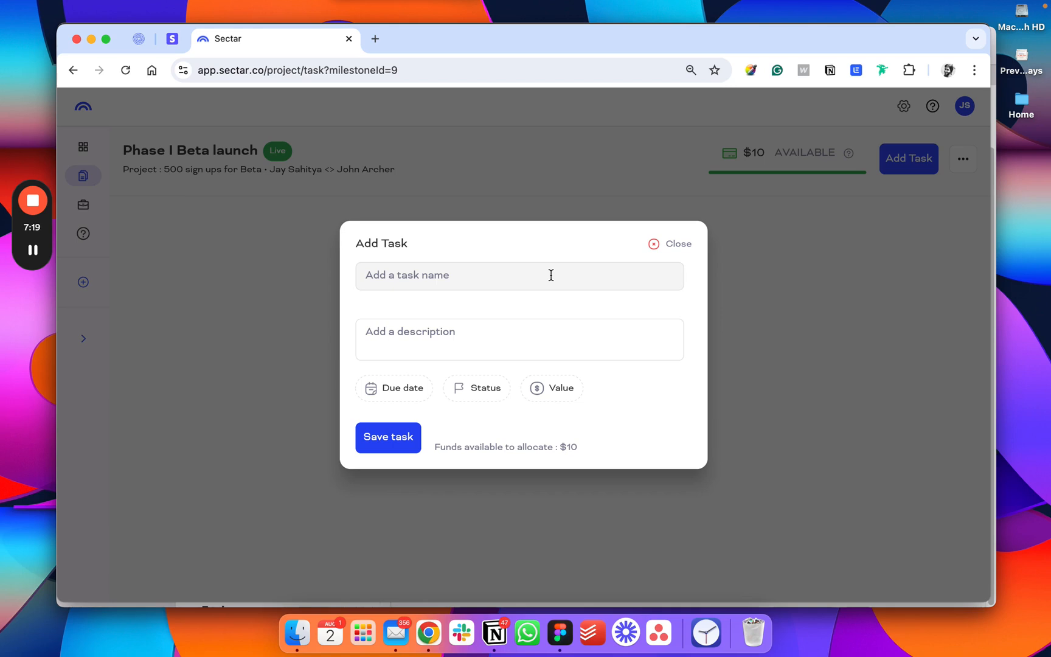
{"action": "left_click", "coordinate": [480, 279]}
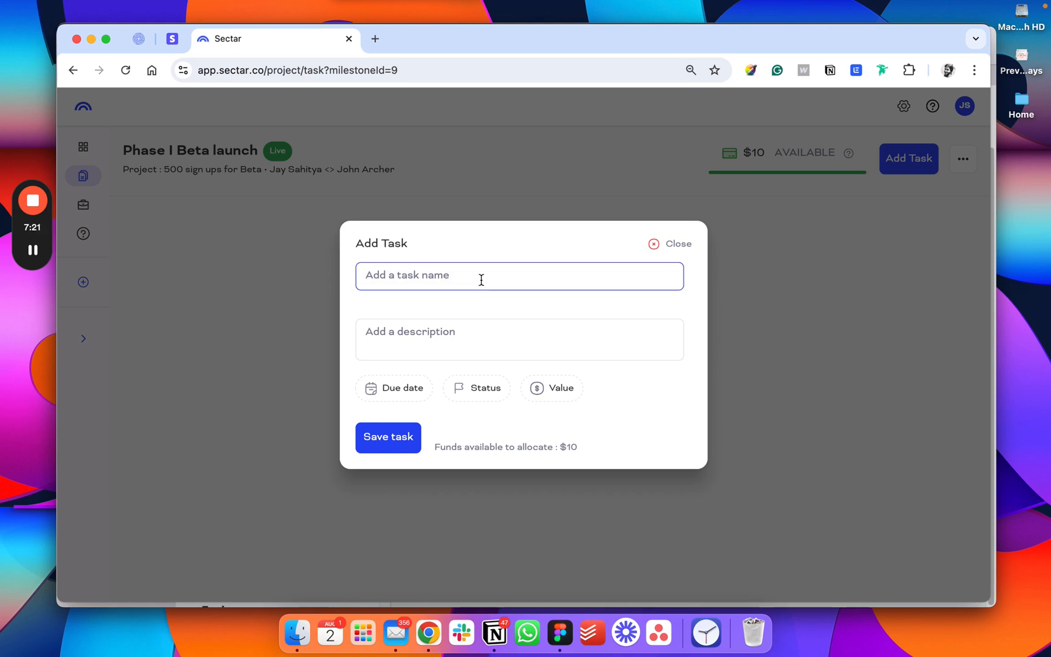
{"action": "type", "text": "Upda"}
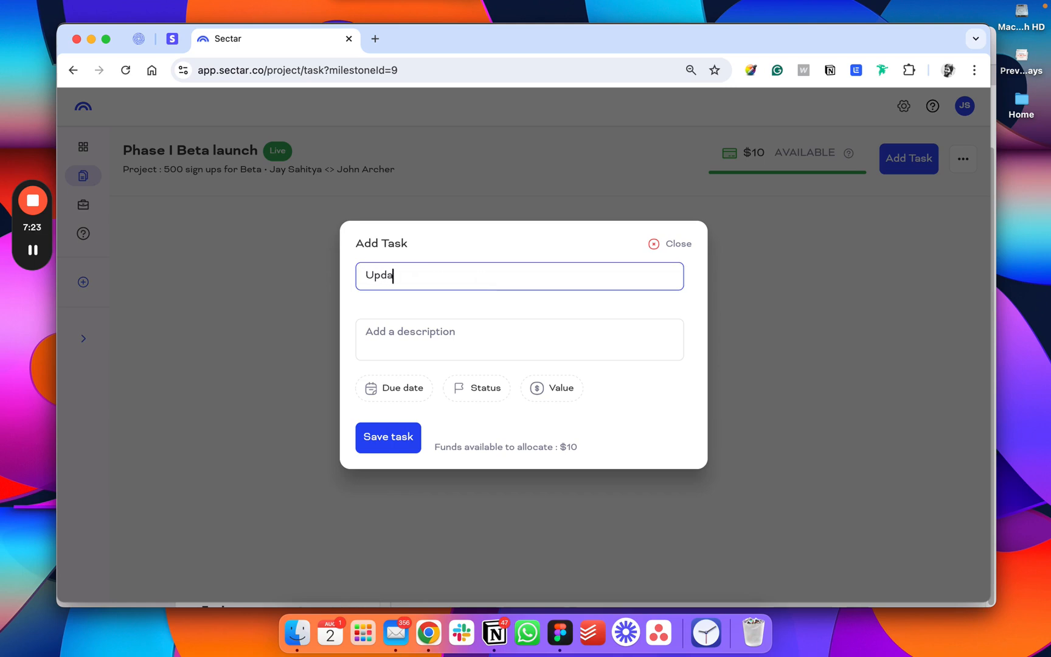
{"action": "type", "text": "te the landing page"}
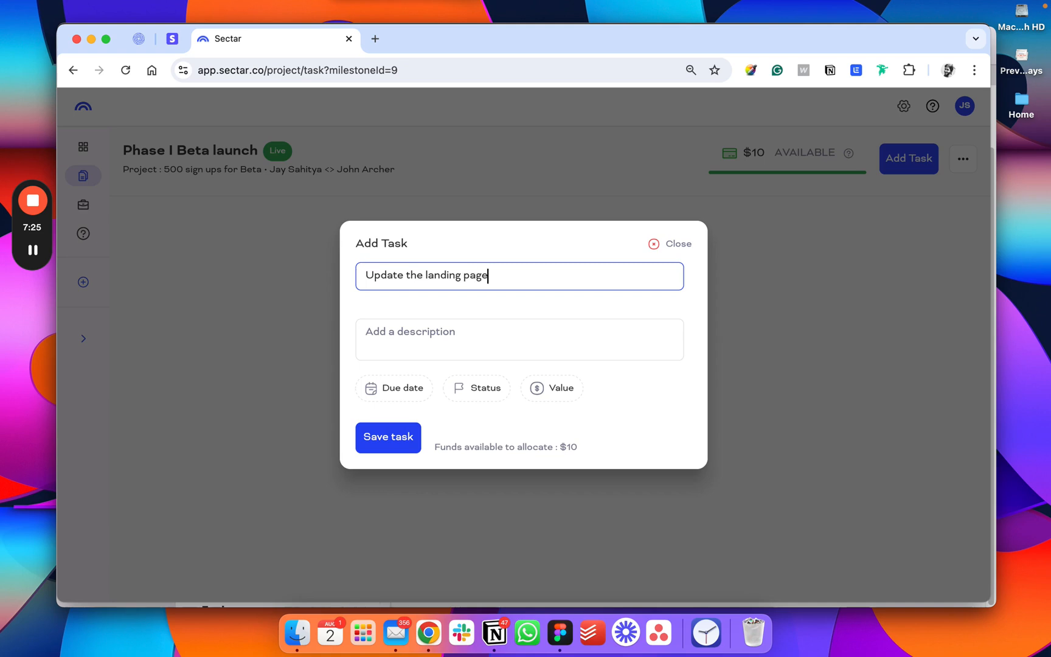
- Give the new task a due date of Sat 3 August, 2024 and the status Planned
{"action": "left_click", "coordinate": [411, 389]}
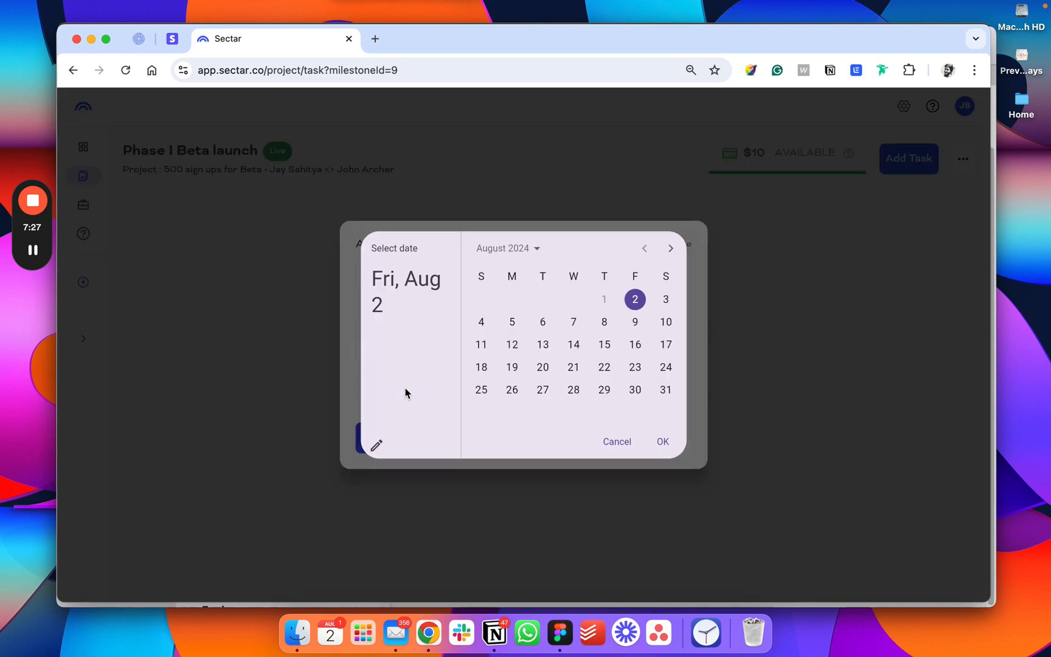
{"action": "left_click", "coordinate": [666, 298]}
{"action": "left_click", "coordinate": [662, 442]}
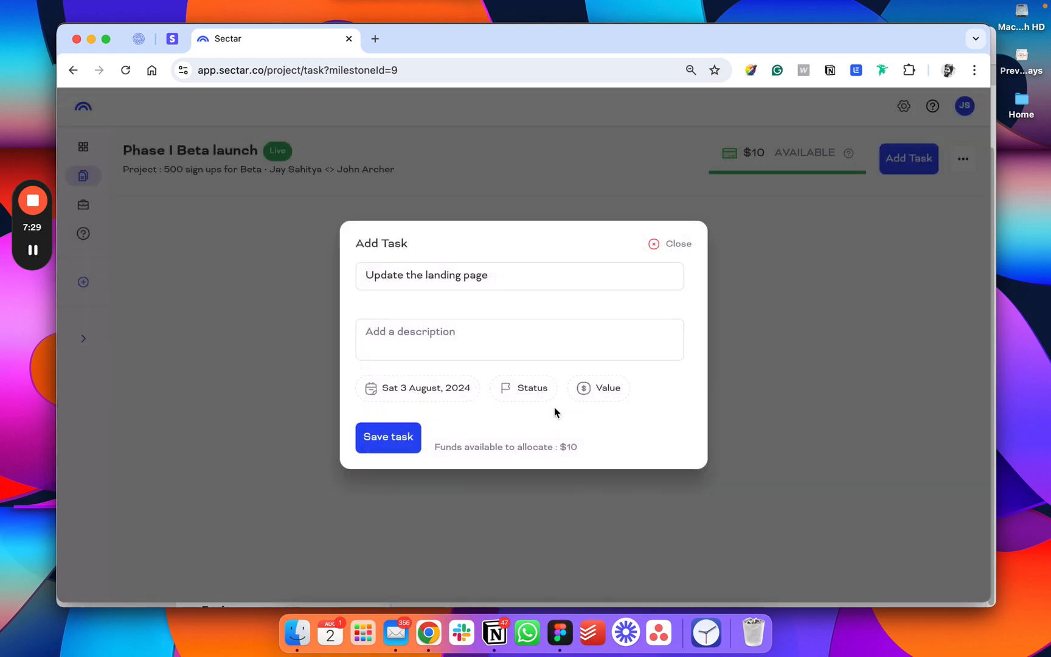
{"action": "left_click", "coordinate": [535, 396]}
{"action": "left_click", "coordinate": [506, 307]}
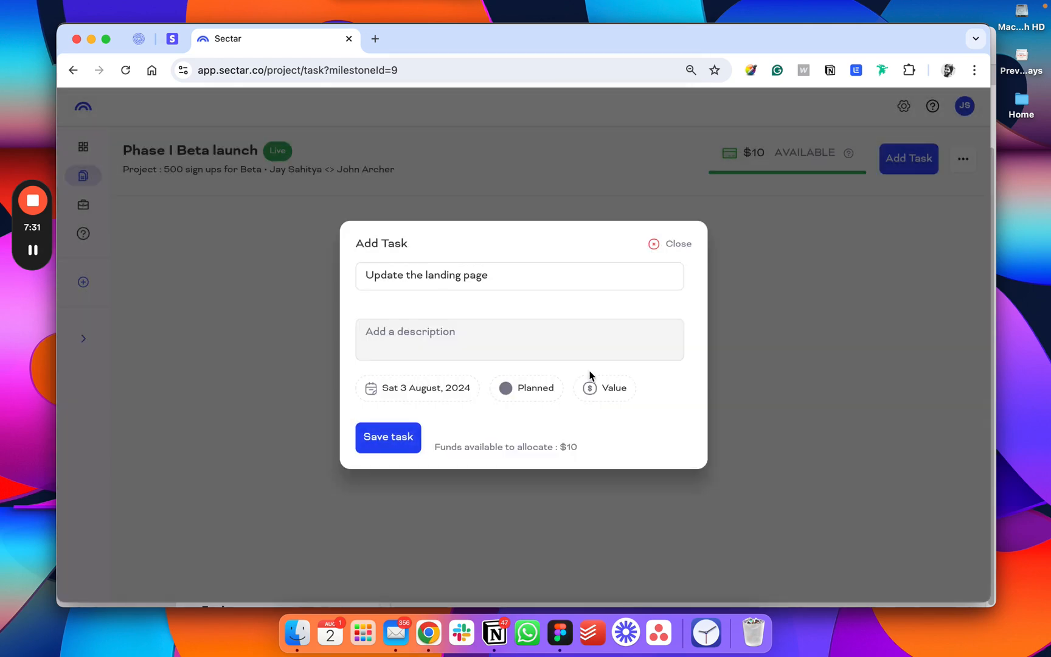
- Allocate a value of $5 to the new task and save it
{"action": "left_click", "coordinate": [601, 392]}
{"action": "left_click", "coordinate": [535, 314]}
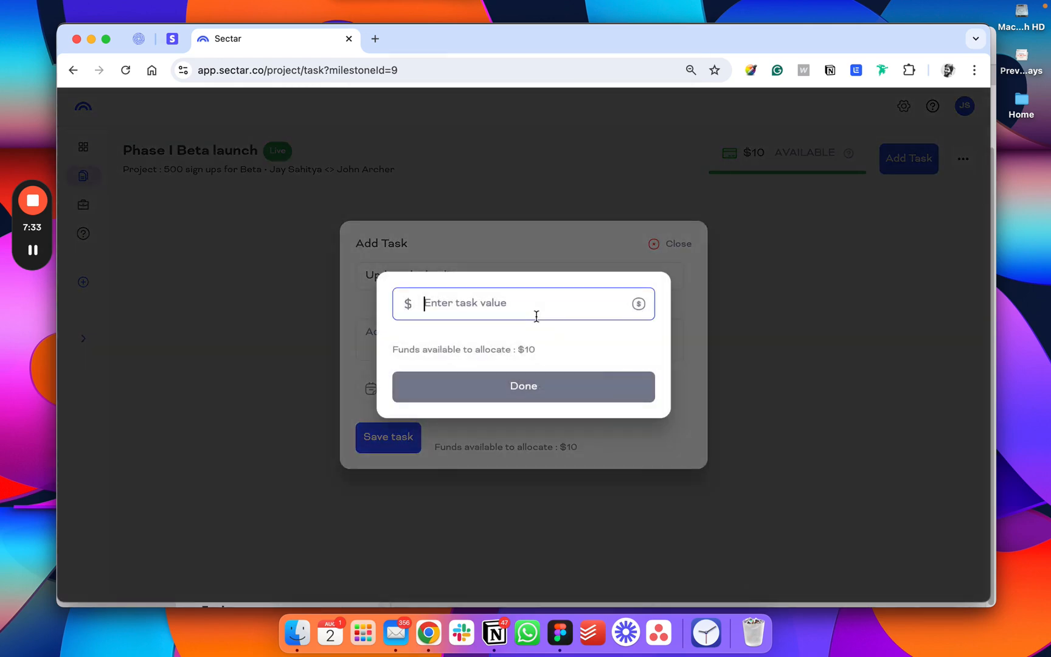
{"action": "type", "text": "5"}
{"action": "left_click", "coordinate": [535, 382]}
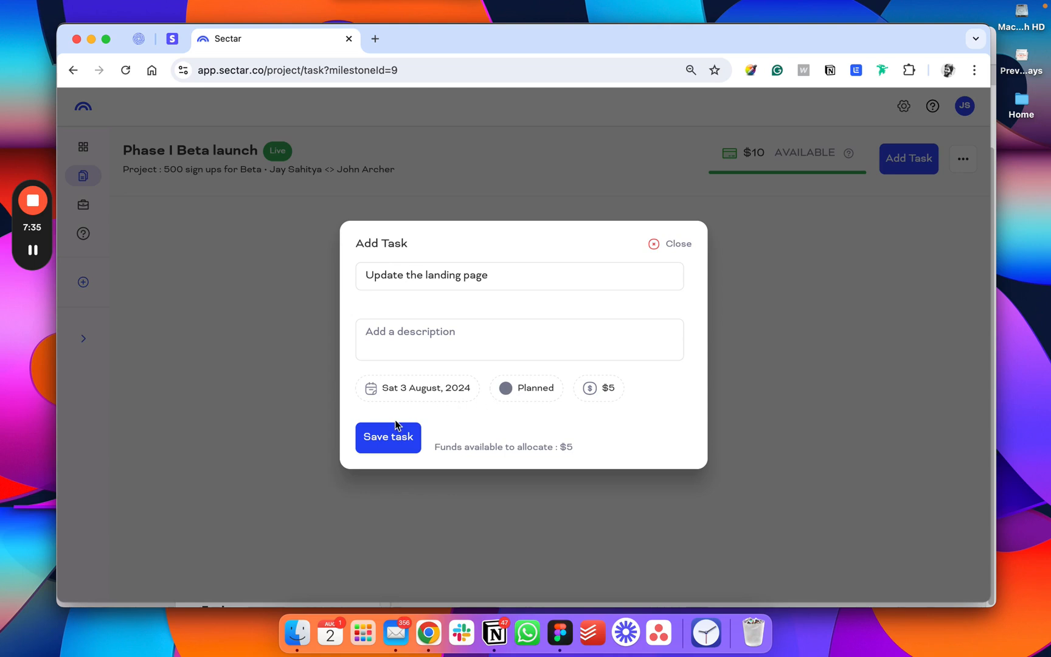
{"action": "left_click", "coordinate": [376, 450]}
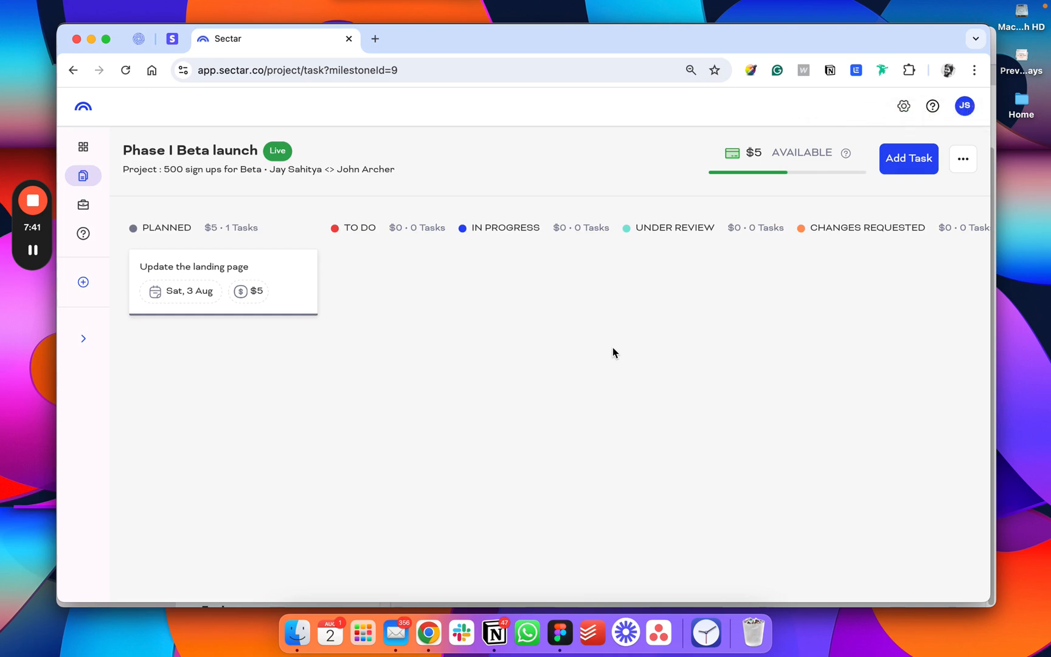
- Review all status columns of the milestone's task board and open the form for adding another task
{"action": "scroll", "coordinate": [514, 333], "scroll_direction": "right", "scroll_amount": 10}
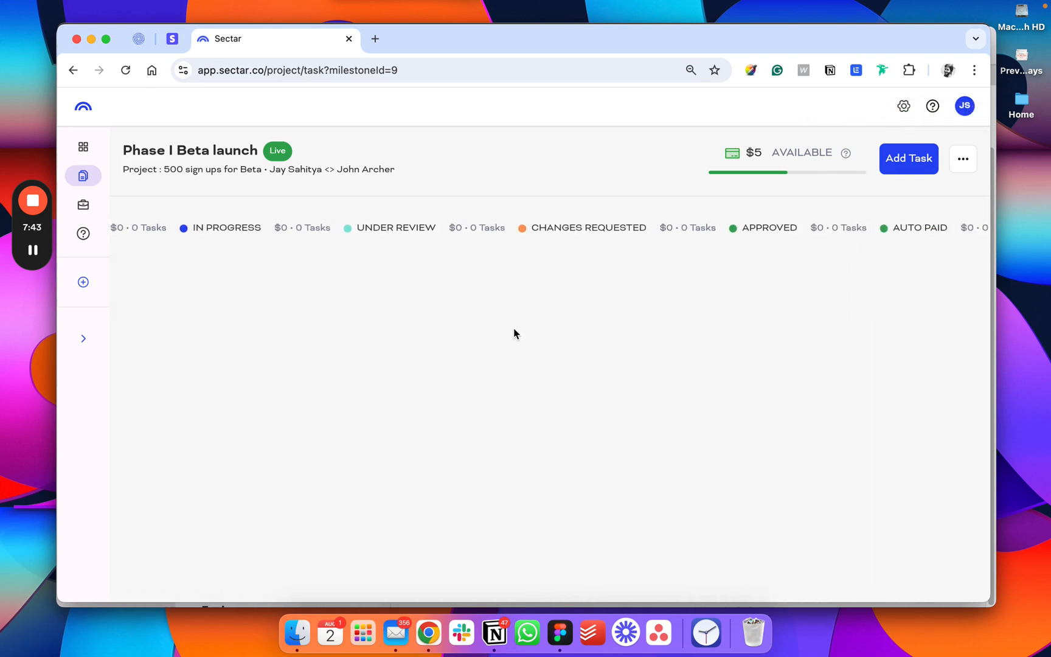
{"action": "scroll", "coordinate": [513, 334], "scroll_direction": "left", "scroll_amount": 10}
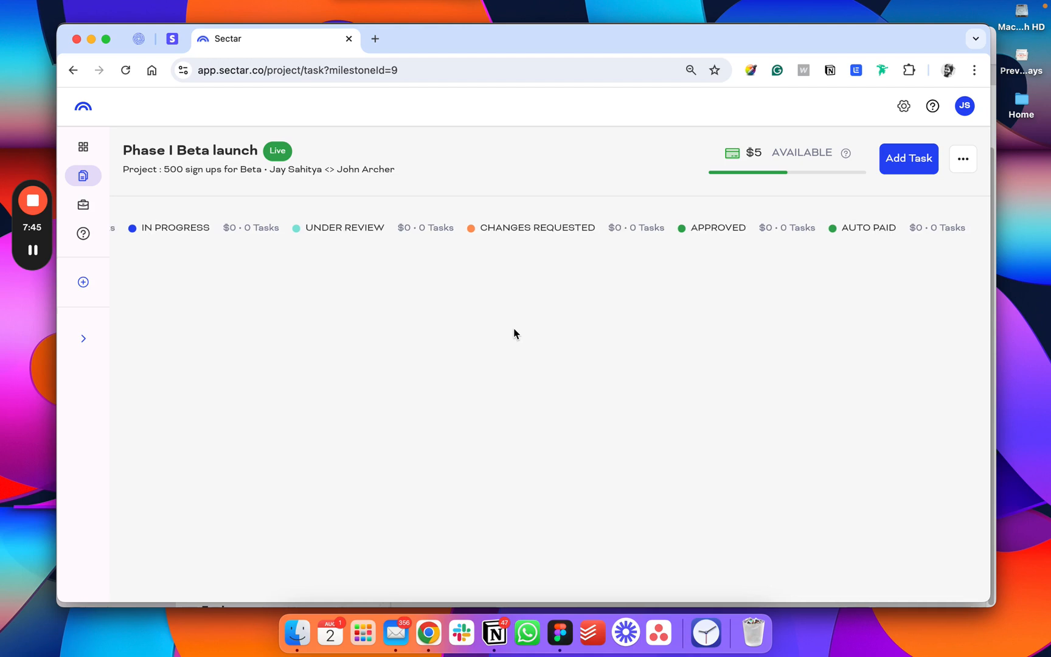
{"action": "scroll", "coordinate": [513, 333], "scroll_direction": "left", "scroll_amount": 2}
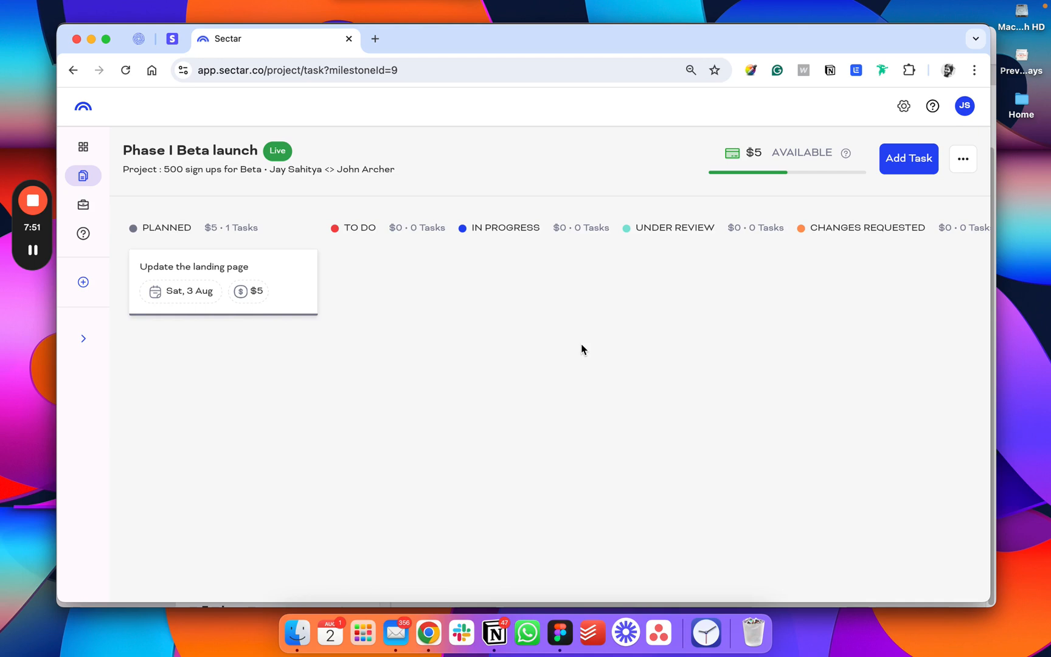
{"action": "left_click", "coordinate": [898, 165]}
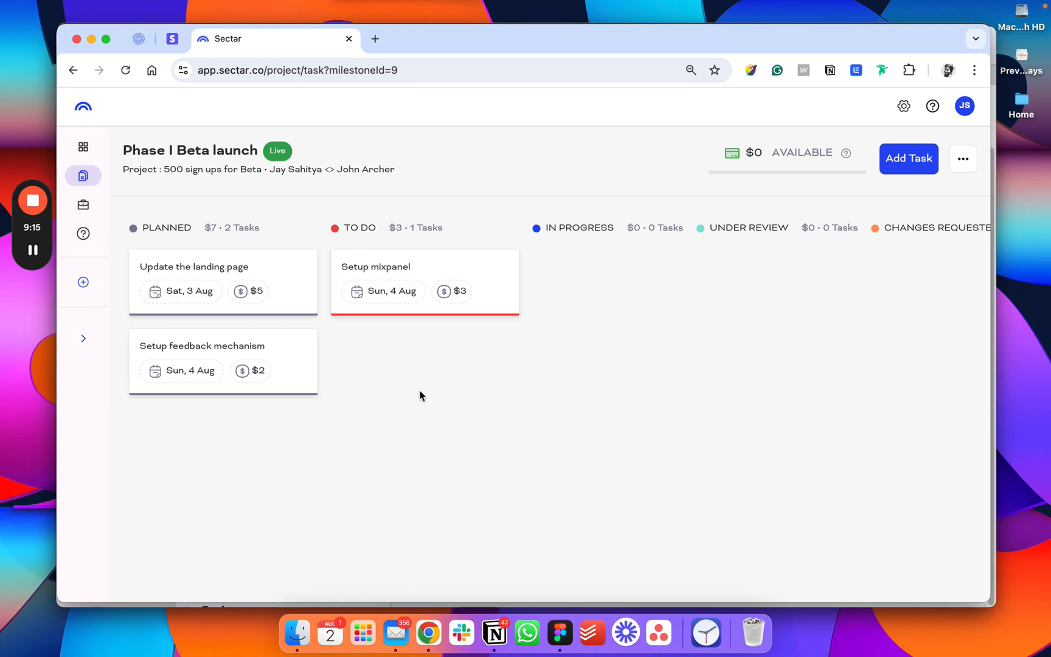
- Change the status of the "Update the landing page" task to Under Review and save it
{"action": "left_click", "coordinate": [280, 284]}
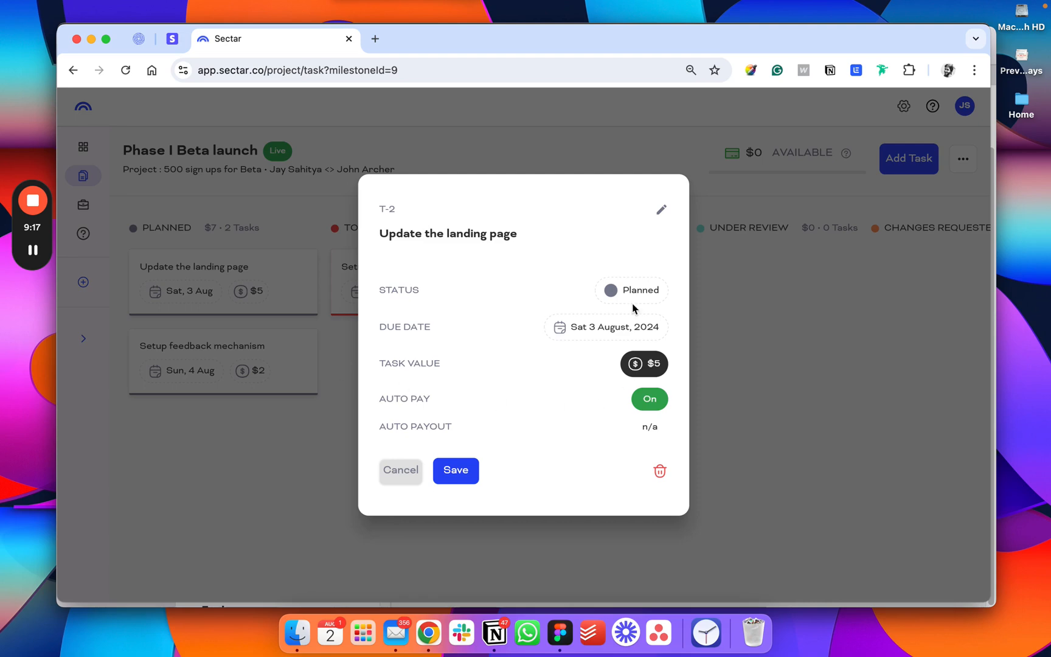
{"action": "left_click", "coordinate": [645, 293]}
{"action": "left_click", "coordinate": [553, 408]}
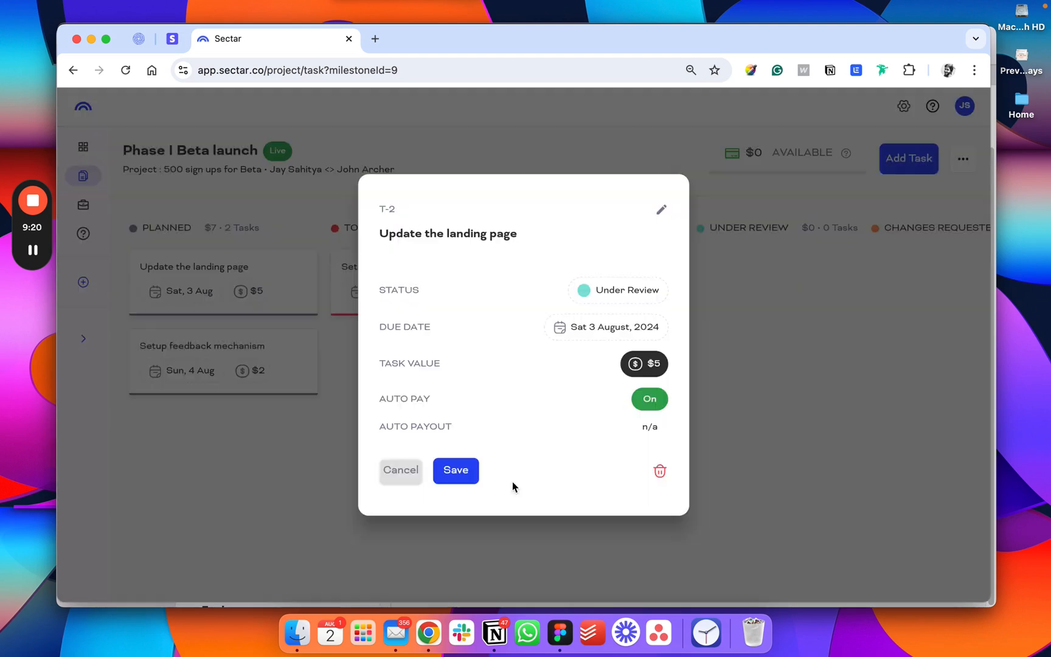
{"action": "left_click", "coordinate": [478, 474]}
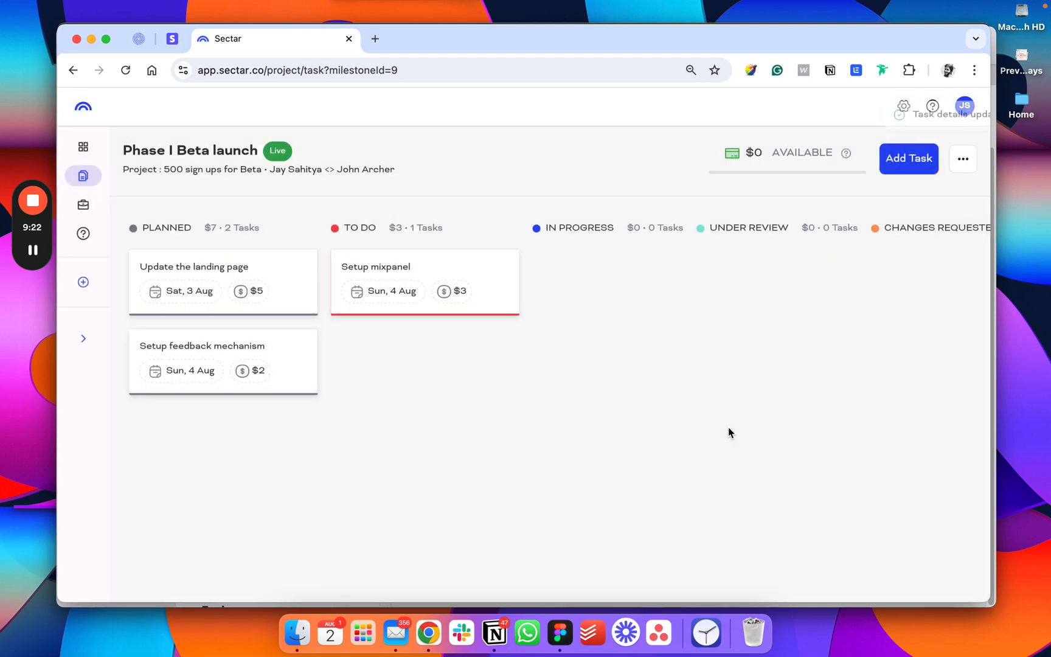
- Change the status of the "Setup mixpanel" task to Under Review and save it
{"action": "left_click", "coordinate": [441, 272]}
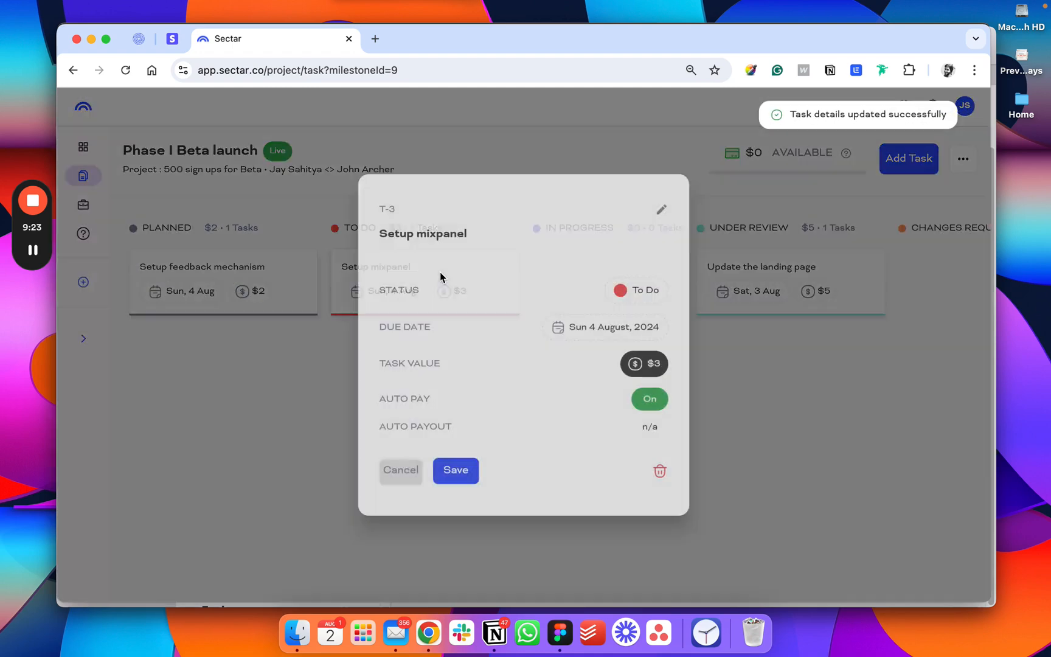
{"action": "left_click", "coordinate": [630, 293]}
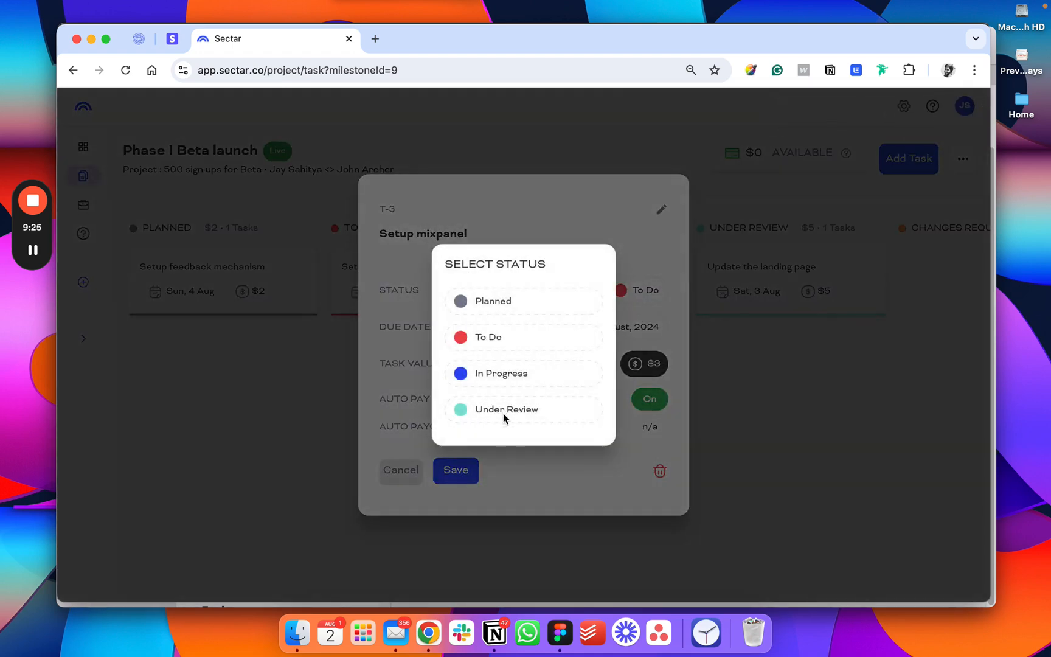
{"action": "left_click", "coordinate": [503, 413]}
{"action": "left_click", "coordinate": [463, 475]}
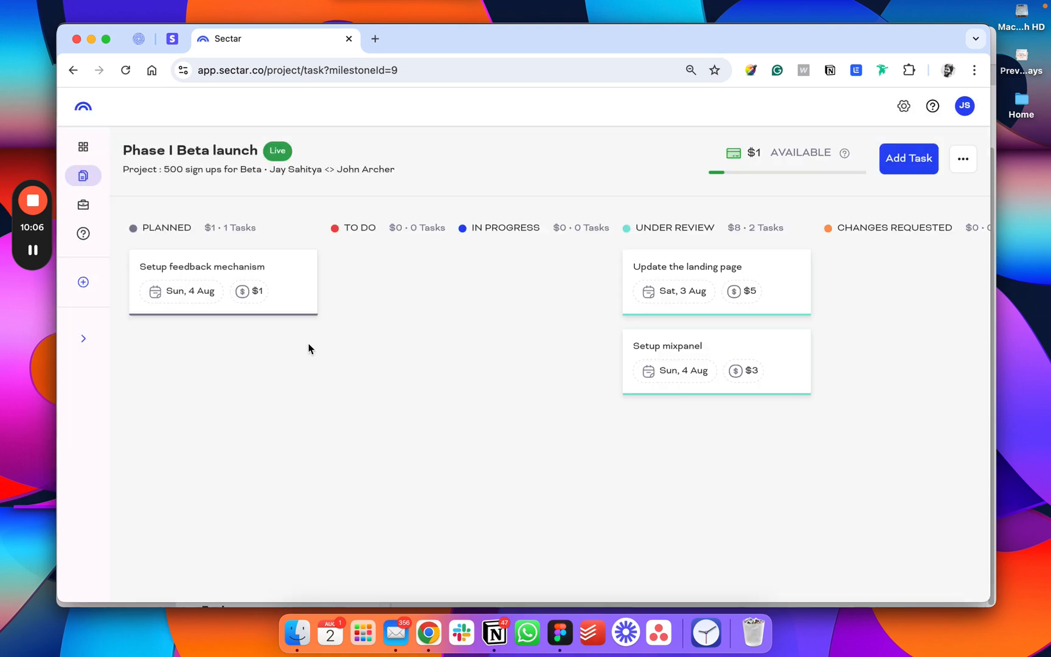
- Set the value of the "Setup feedback mechanism" task to $2 and save it
{"action": "left_click", "coordinate": [301, 273]}
{"action": "left_click", "coordinate": [657, 360]}
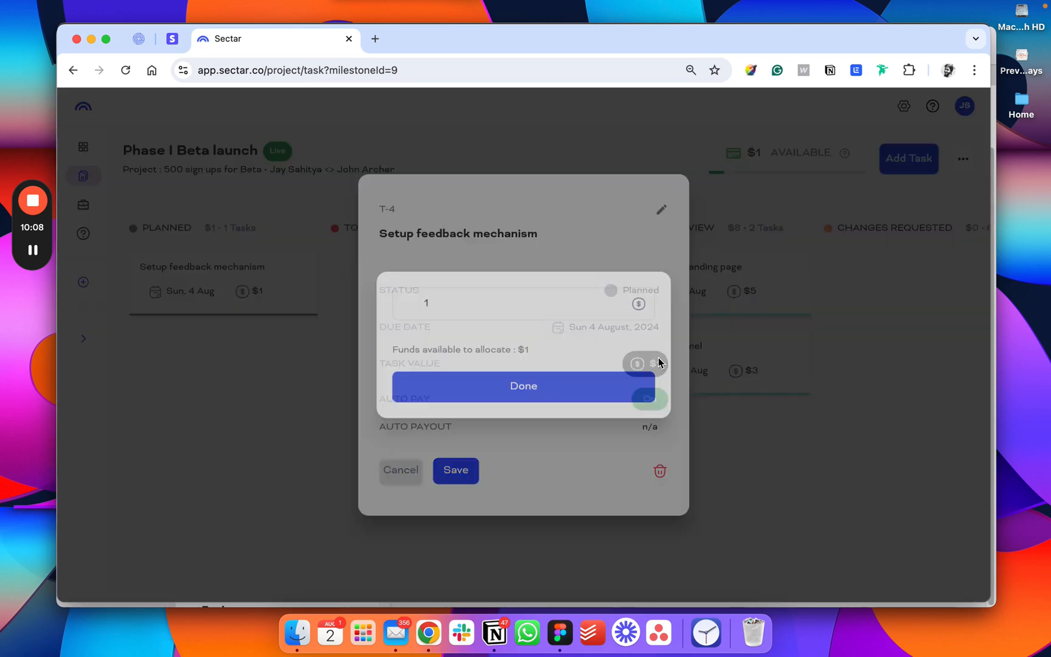
{"action": "left_click", "coordinate": [504, 304]}
{"action": "key", "text": "BackSpace"}
{"action": "type", "text": "2"}
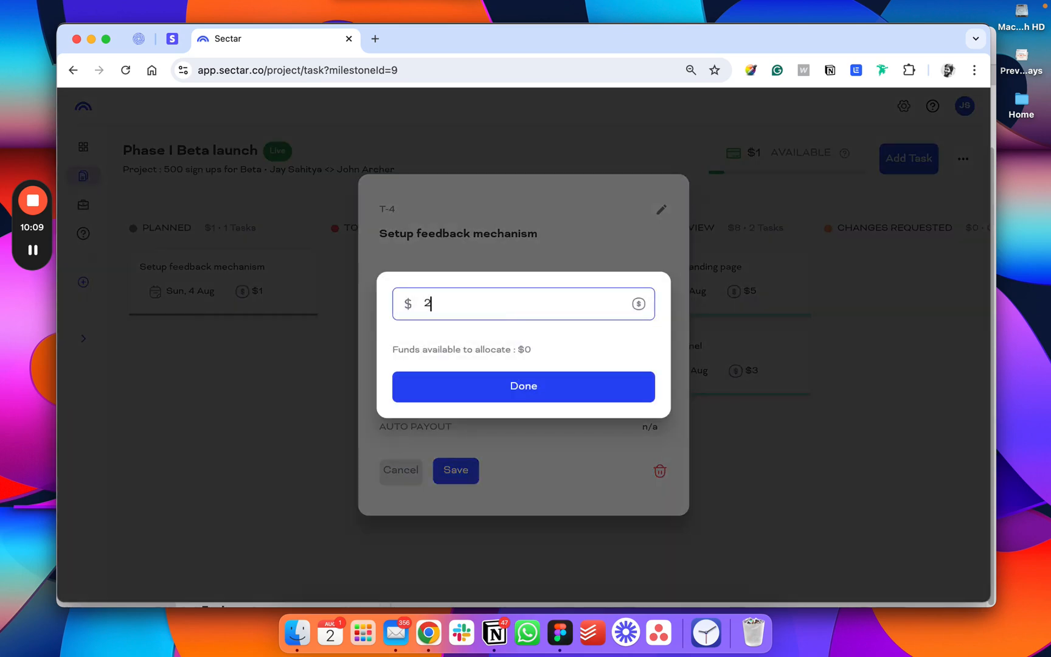
{"action": "left_click", "coordinate": [516, 399]}
{"action": "left_click", "coordinate": [476, 469]}
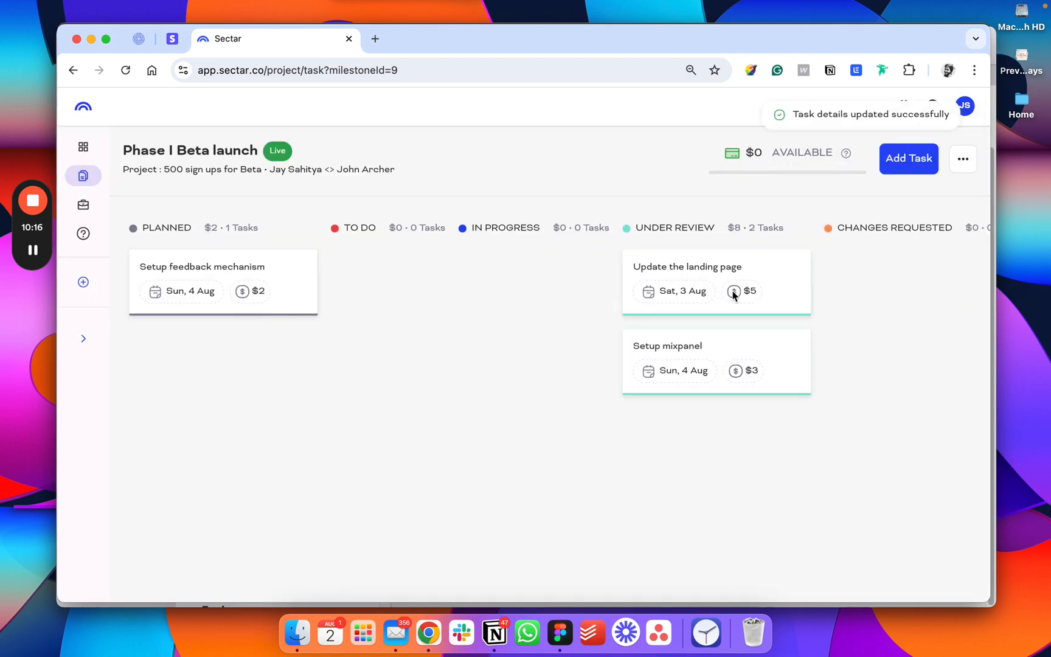
- Set the value of the "Update the landing page" task to $4 and save it
{"action": "left_click", "coordinate": [754, 289]}
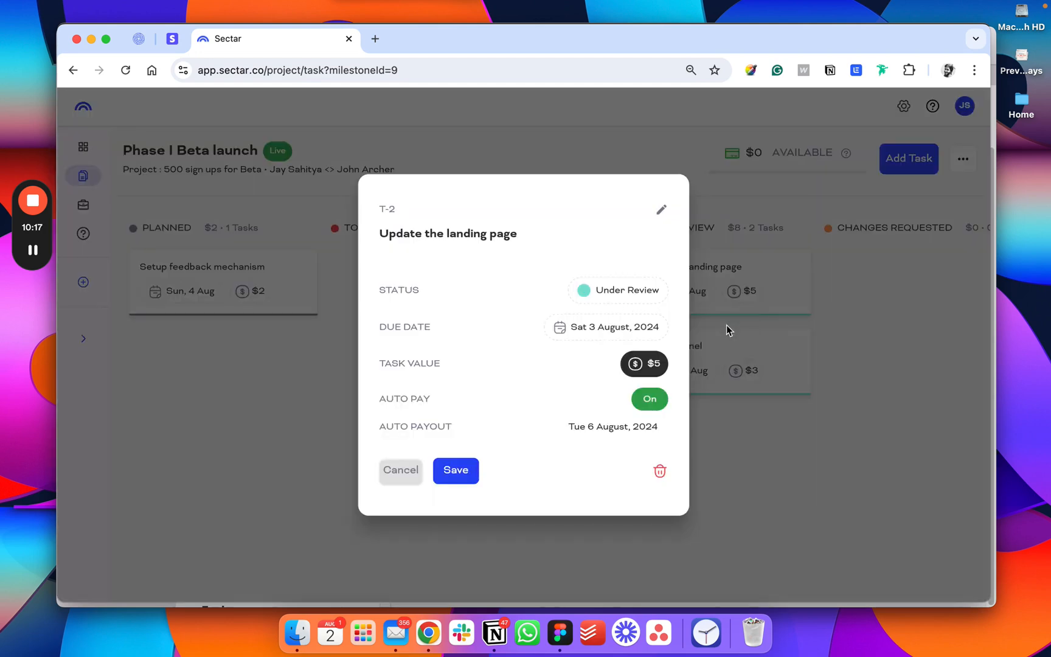
{"action": "left_click", "coordinate": [649, 364]}
{"action": "key", "text": "BackSpace"}
{"action": "type", "text": "4"}
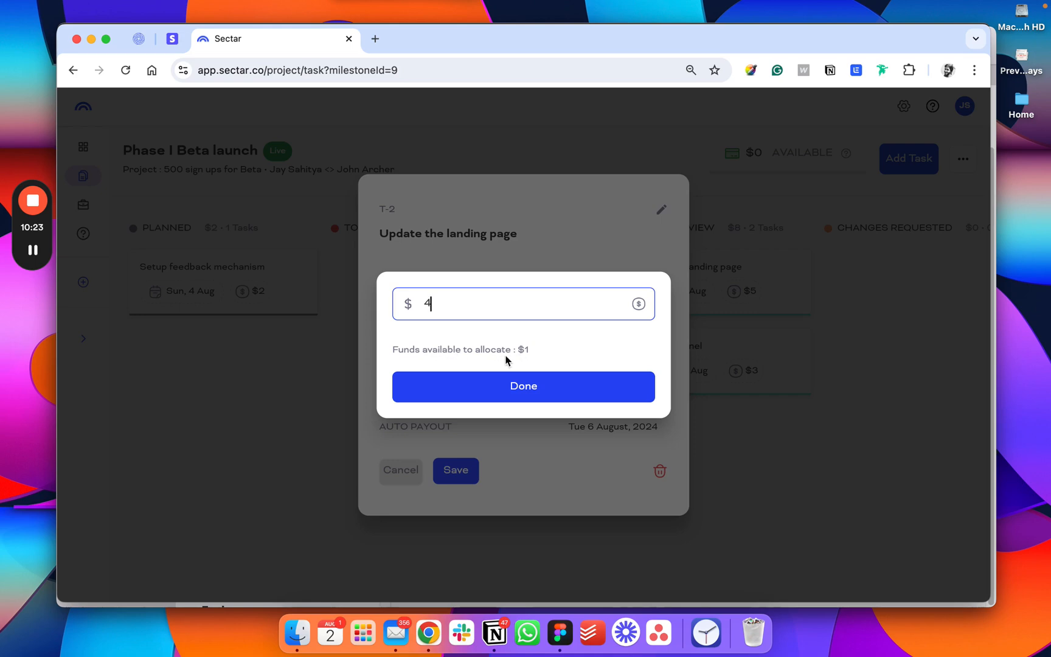
{"action": "left_click", "coordinate": [521, 387]}
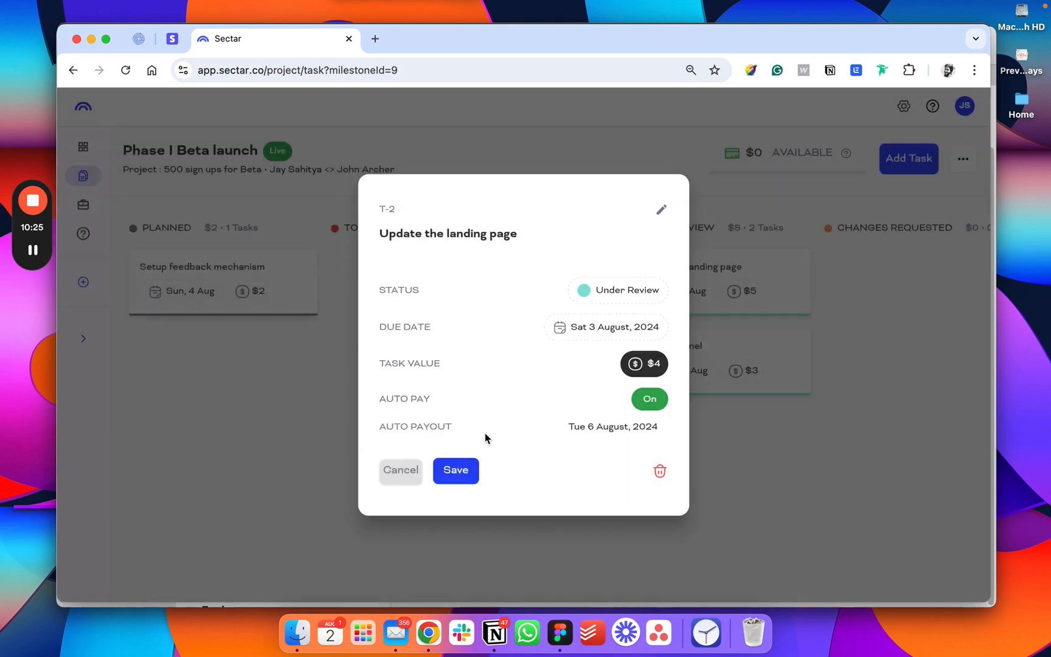
{"action": "left_click", "coordinate": [458, 471]}
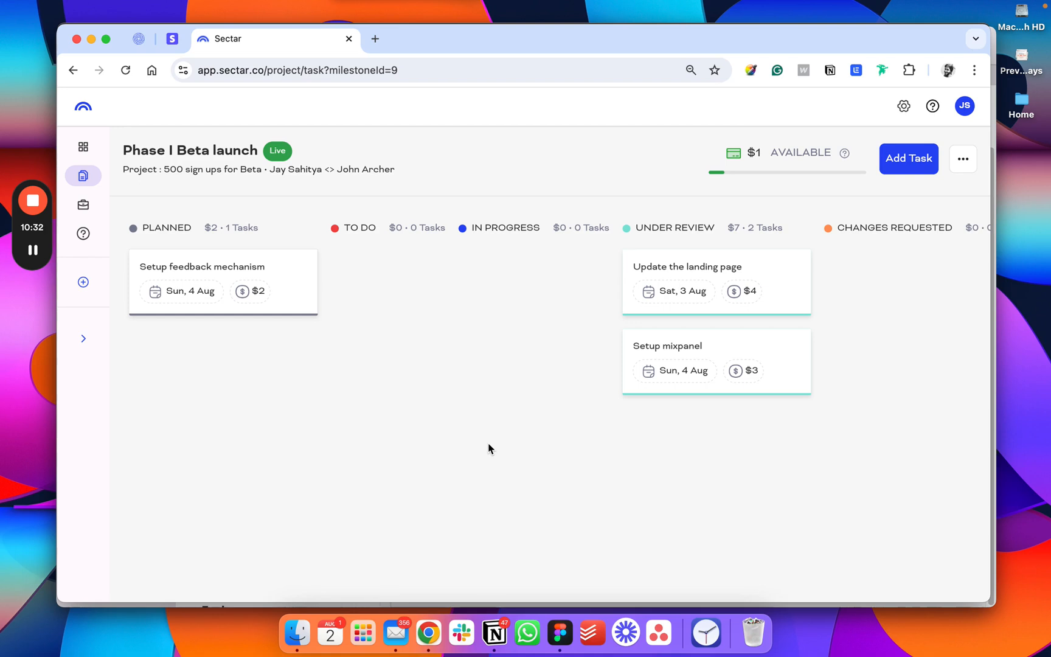
- Switch to the client's browser window and open the Phase I Beta launch milestone from the project dashboard
{"action": "left_click", "coordinate": [406, 9]}
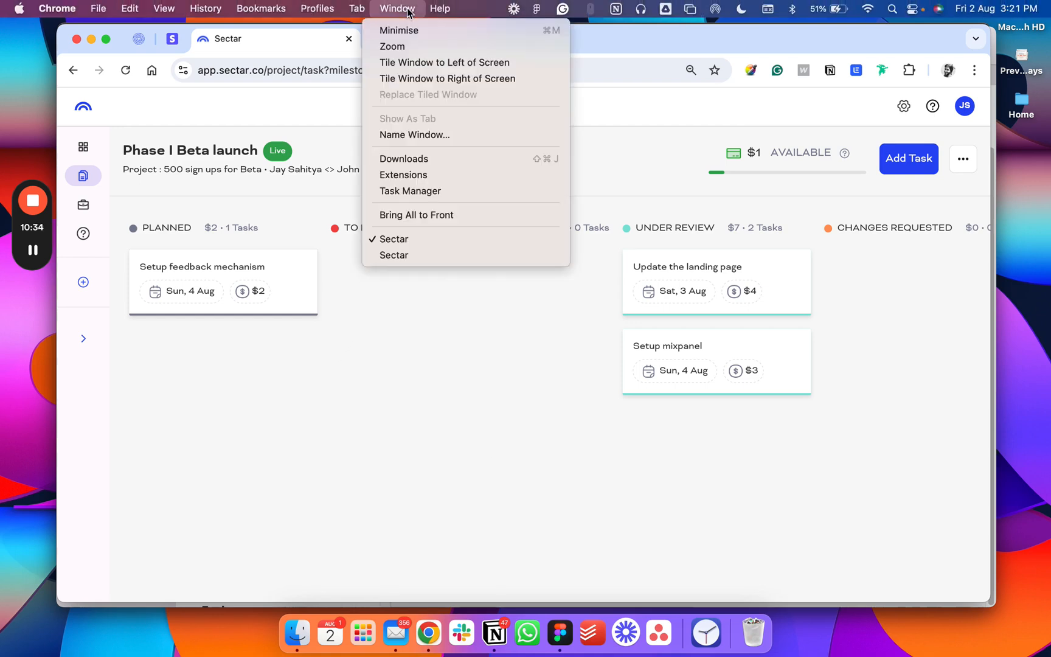
{"action": "left_click", "coordinate": [431, 259]}
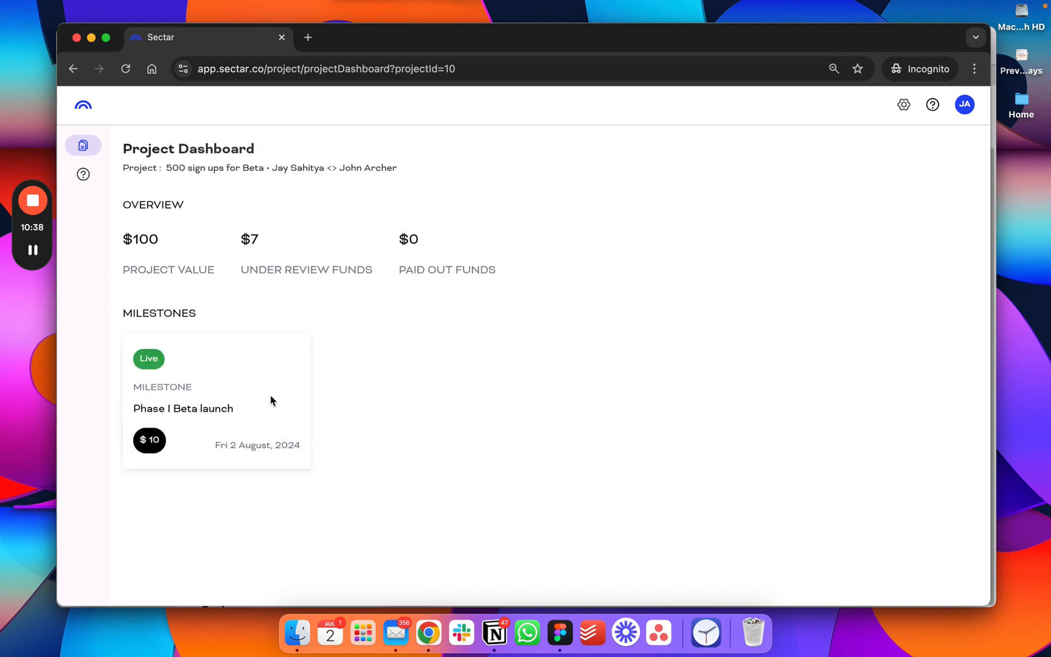
{"action": "left_click", "coordinate": [270, 401]}
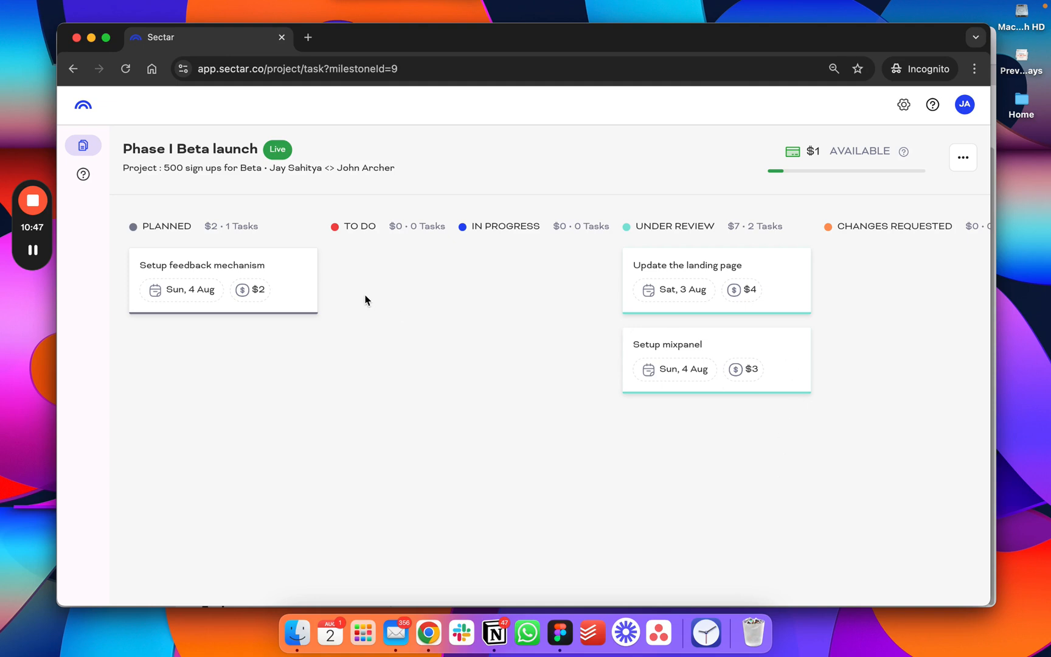
- Examine the client's view of the "Update the landing page" and "Setup feedback mechanism" task details
{"action": "left_click", "coordinate": [783, 271]}
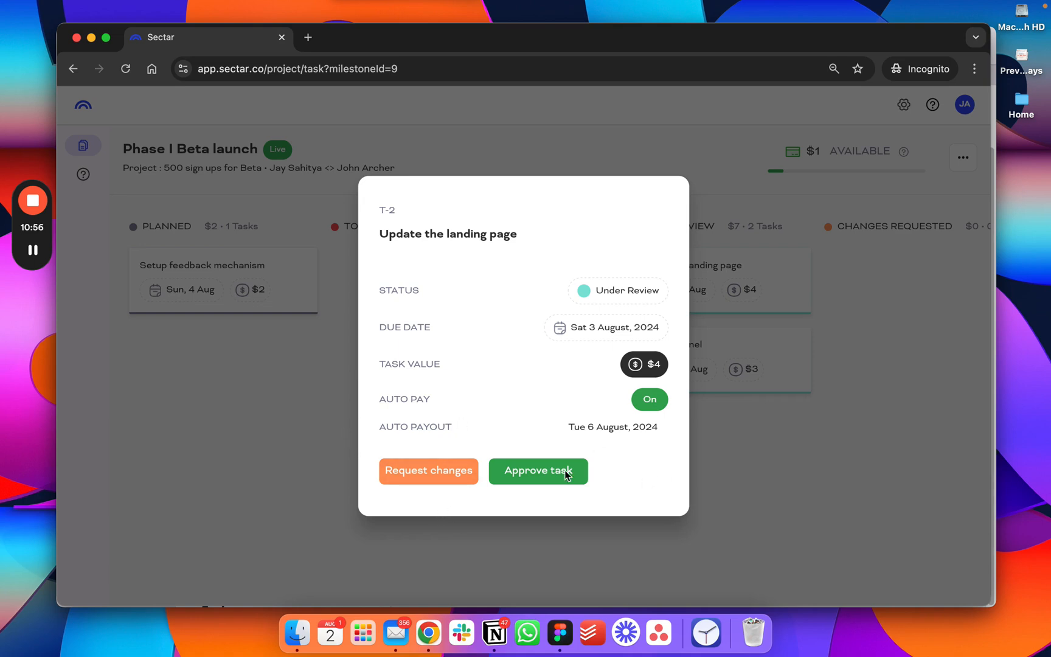
{"action": "left_click", "coordinate": [715, 490]}
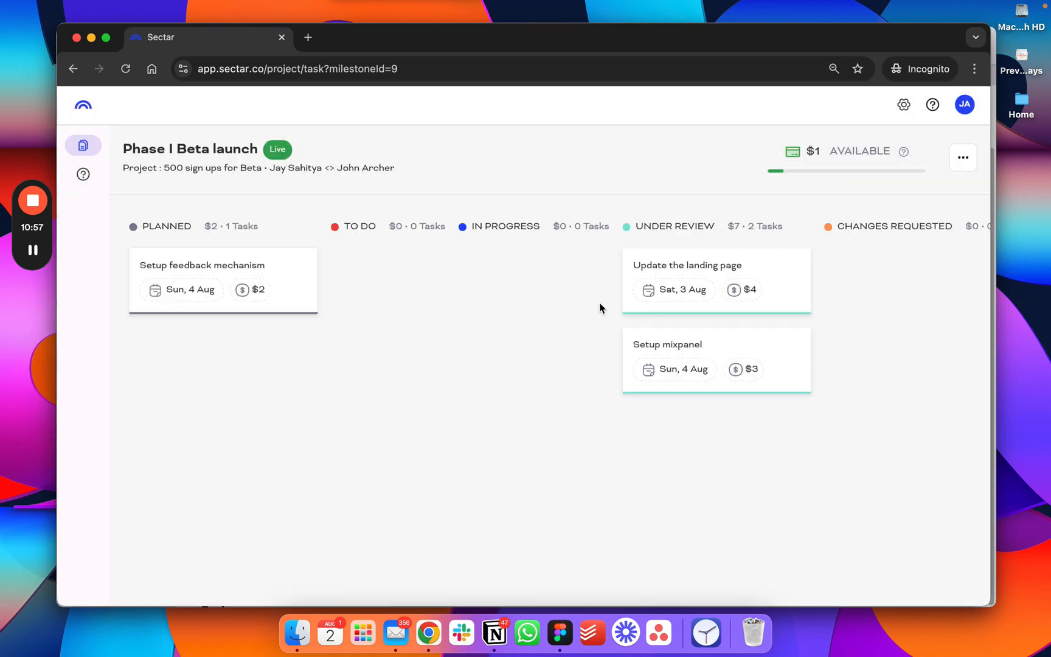
{"action": "left_click", "coordinate": [290, 278]}
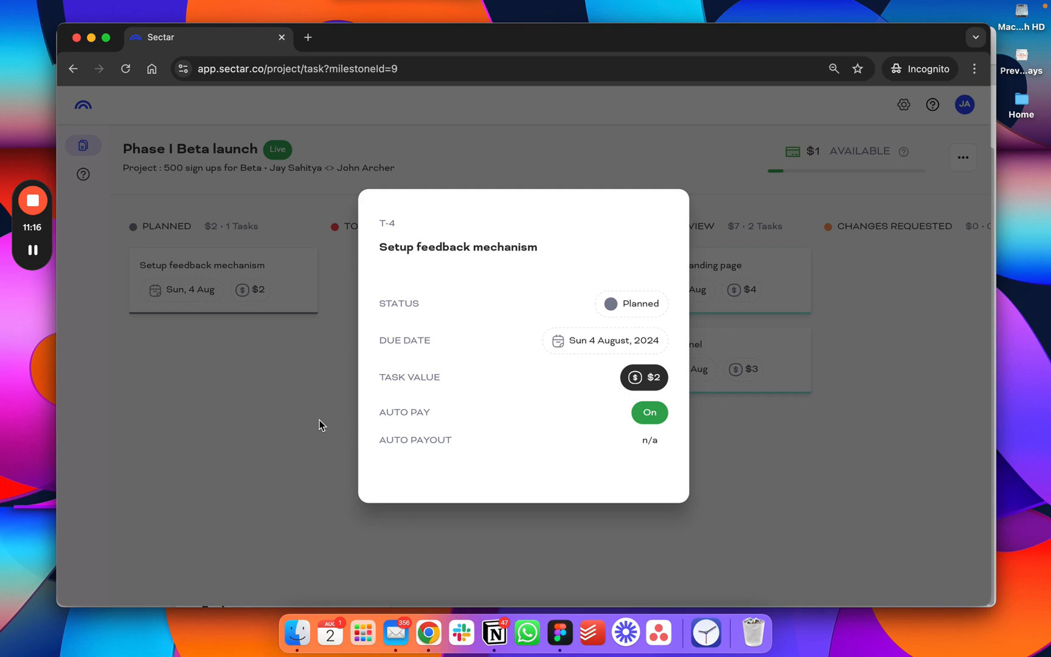
- Close the open task details and approve the "Update the landing page" task as the client, confirming the approval
{"action": "left_click", "coordinate": [832, 464]}
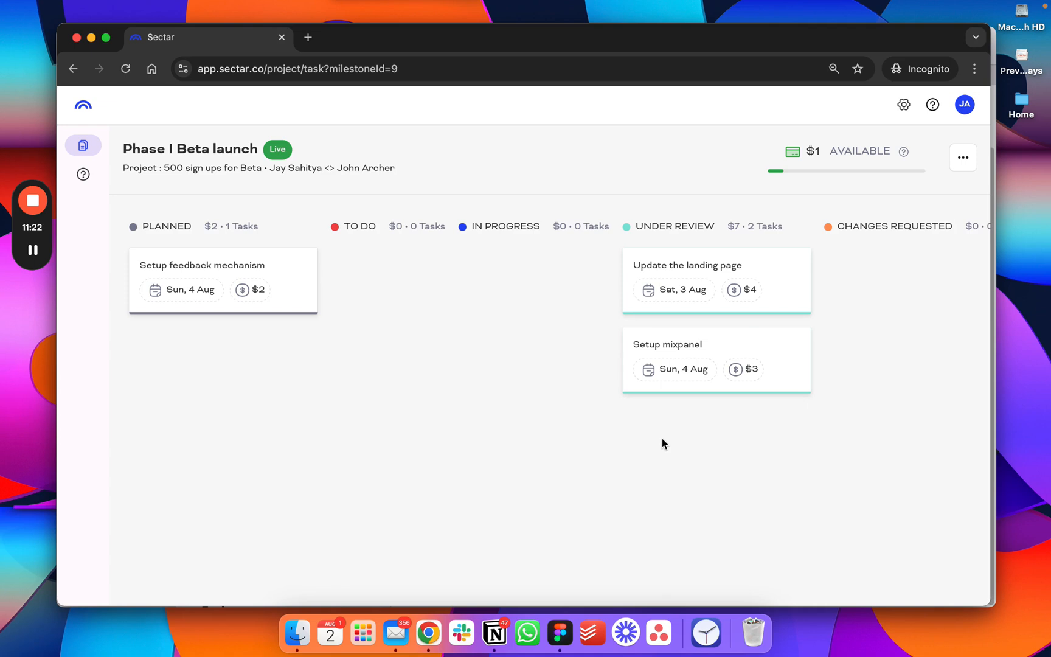
{"action": "left_click", "coordinate": [786, 258]}
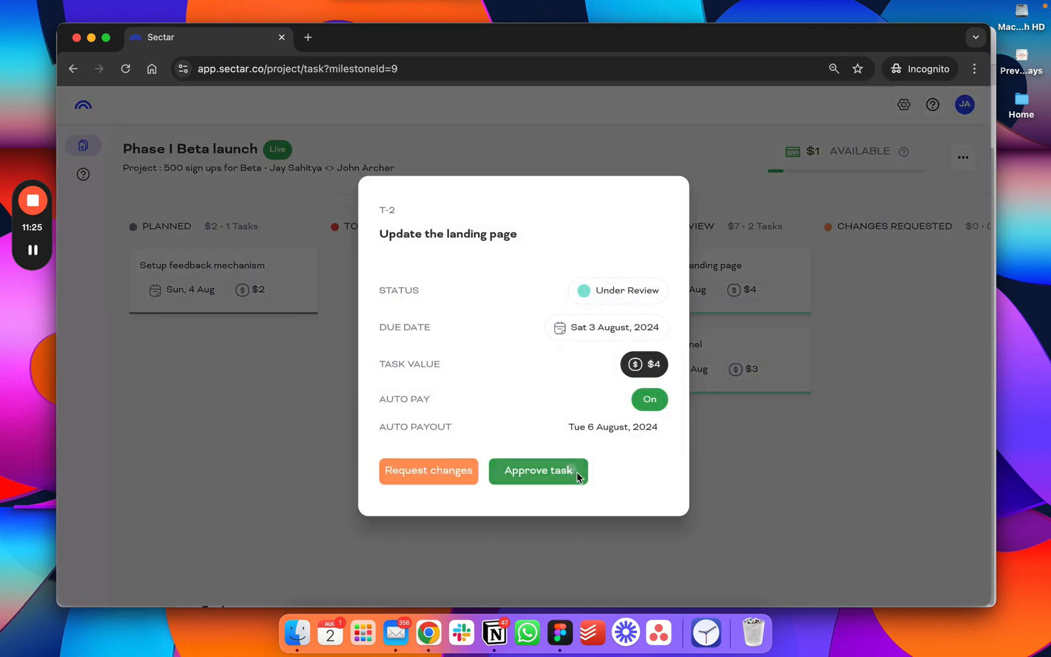
{"action": "left_click", "coordinate": [576, 472]}
{"action": "left_click", "coordinate": [518, 403]}
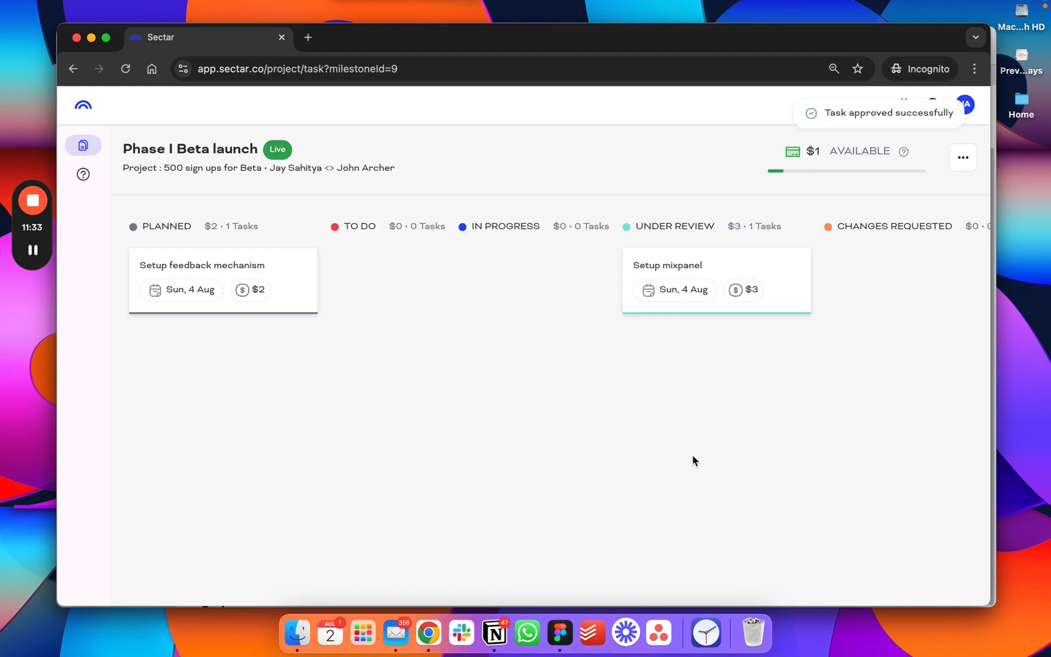
- Check the approved task on the client's board and view the milestone funds breakdown
{"action": "scroll", "coordinate": [692, 460], "scroll_direction": "right", "scroll_amount": 6}
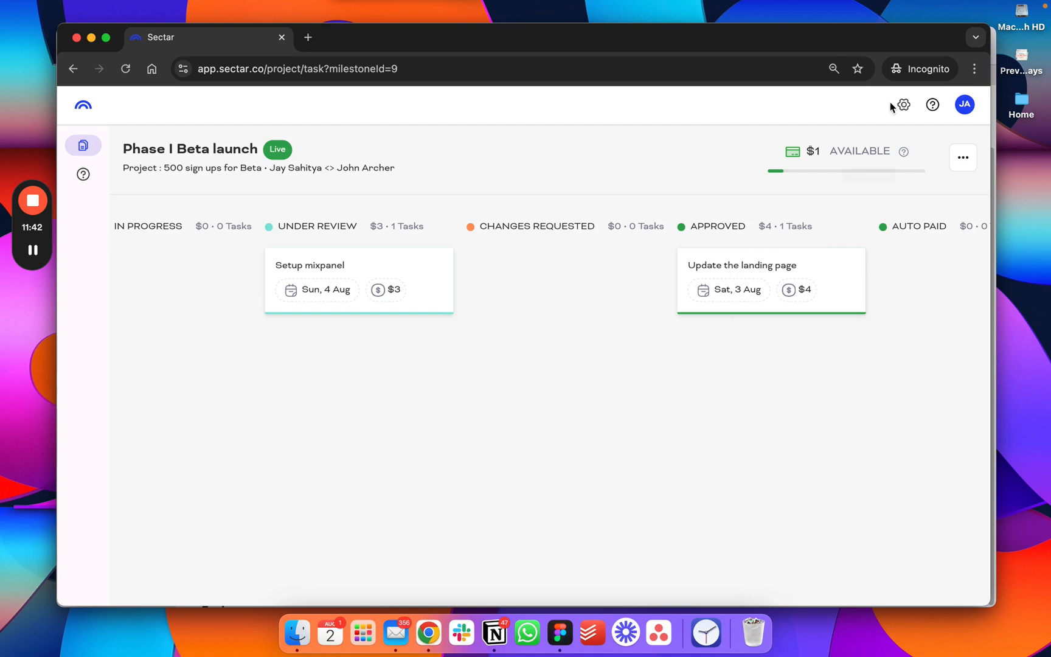
{"action": "left_click", "coordinate": [849, 155]}
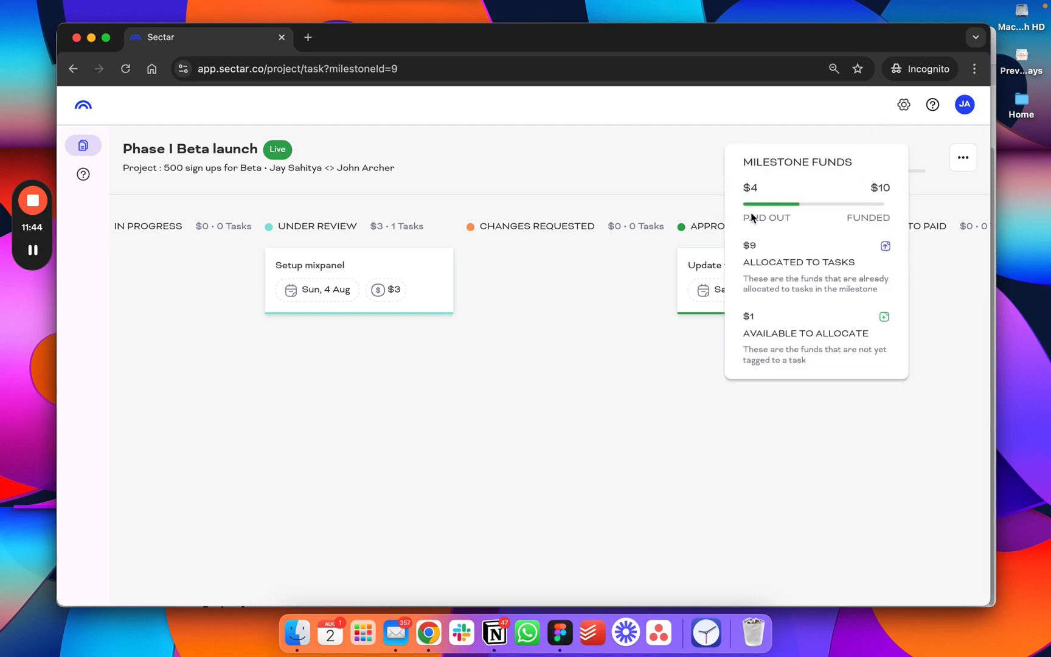
{"action": "left_click", "coordinate": [621, 446]}
- Switch to the freelancer's browser window and reload the Phase I Beta launch board
{"action": "left_click", "coordinate": [396, 7]}
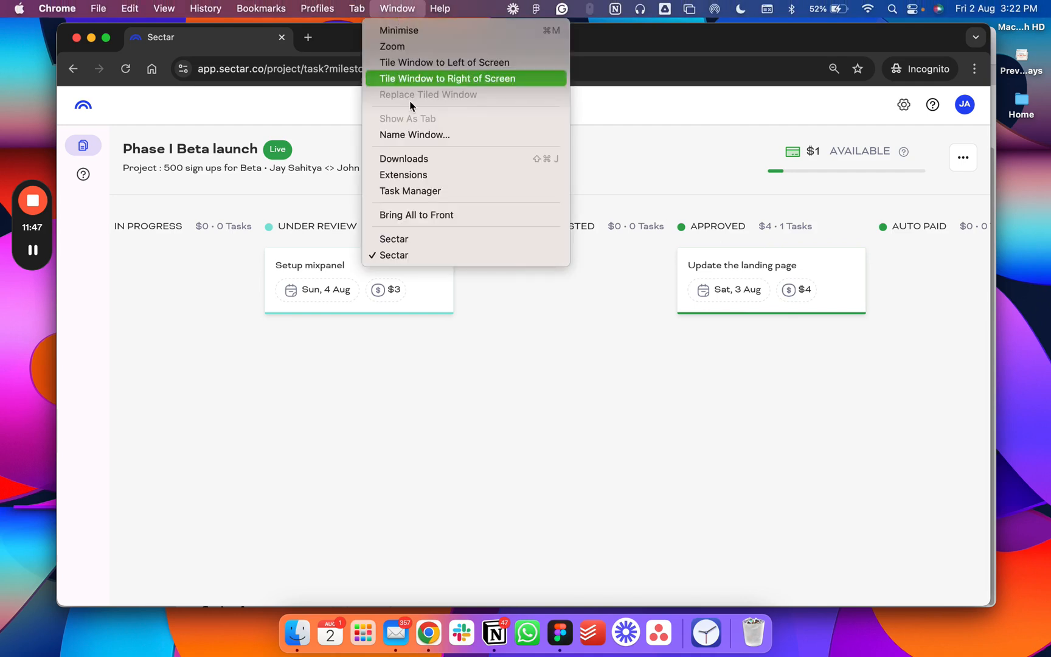
{"action": "left_click", "coordinate": [410, 234]}
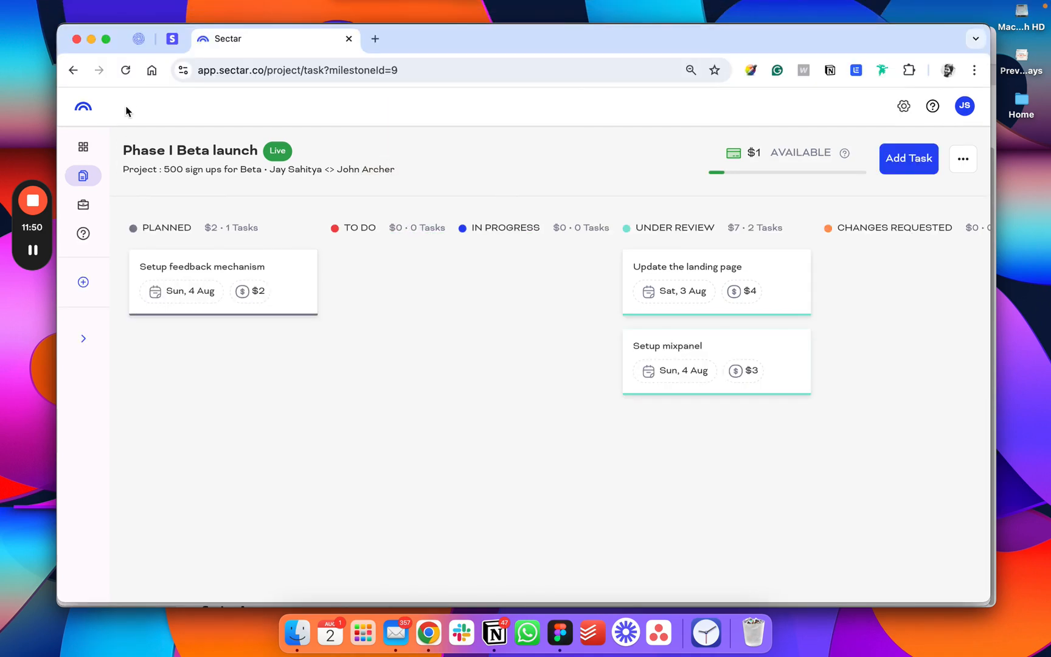
{"action": "left_click", "coordinate": [126, 75]}
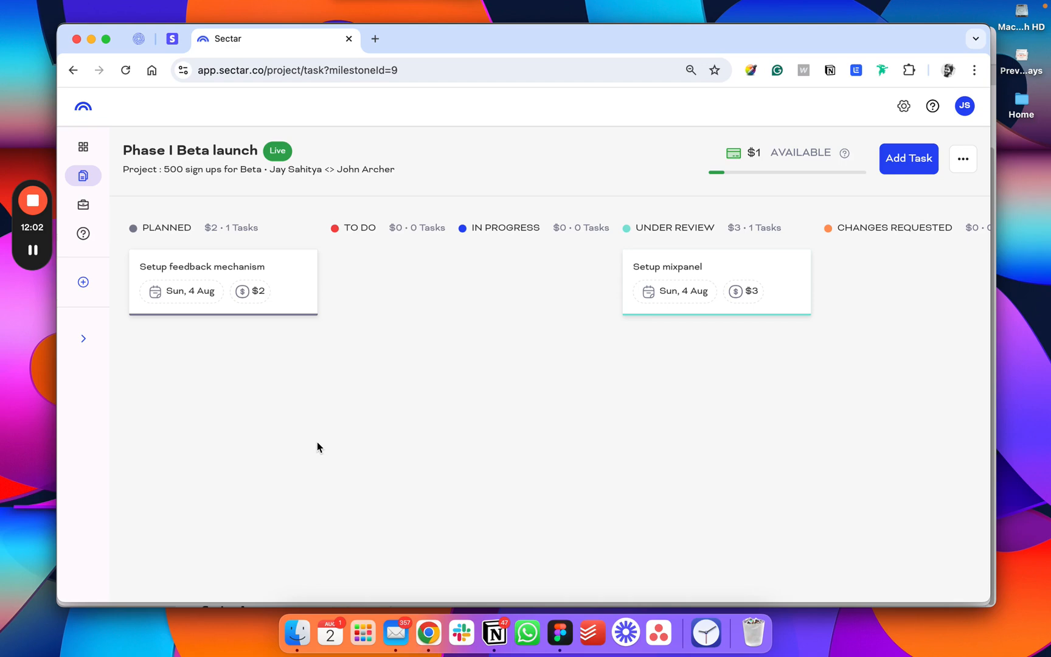
- Check the task approval notification, and read the full Sectar approval email in Mail
{"action": "key", "text": "ctrl+super+c"}
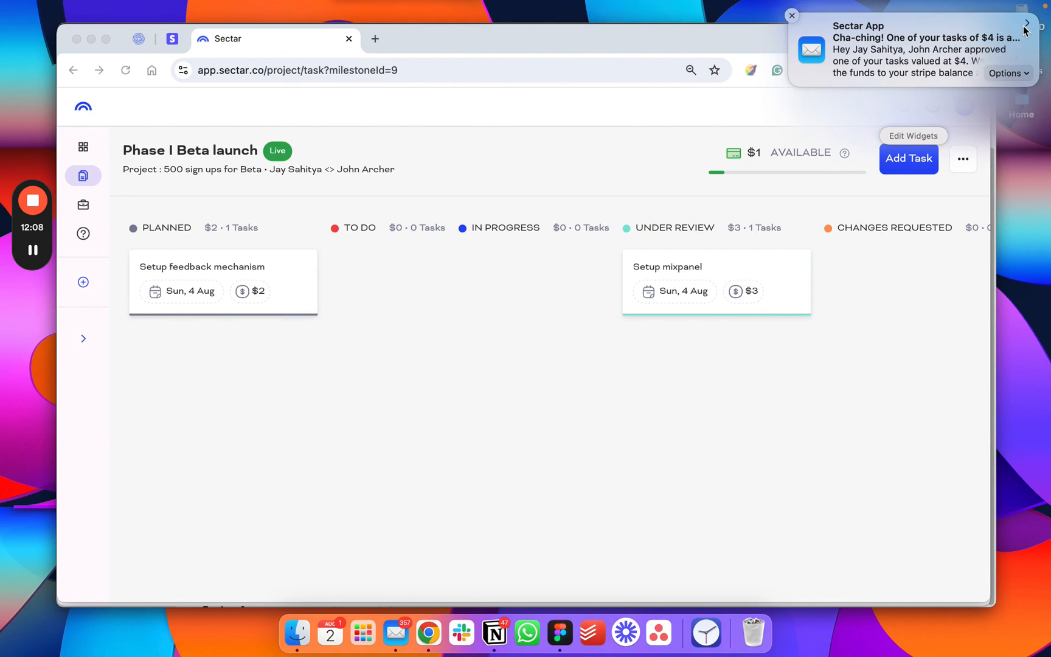
{"action": "left_click", "coordinate": [1027, 24]}
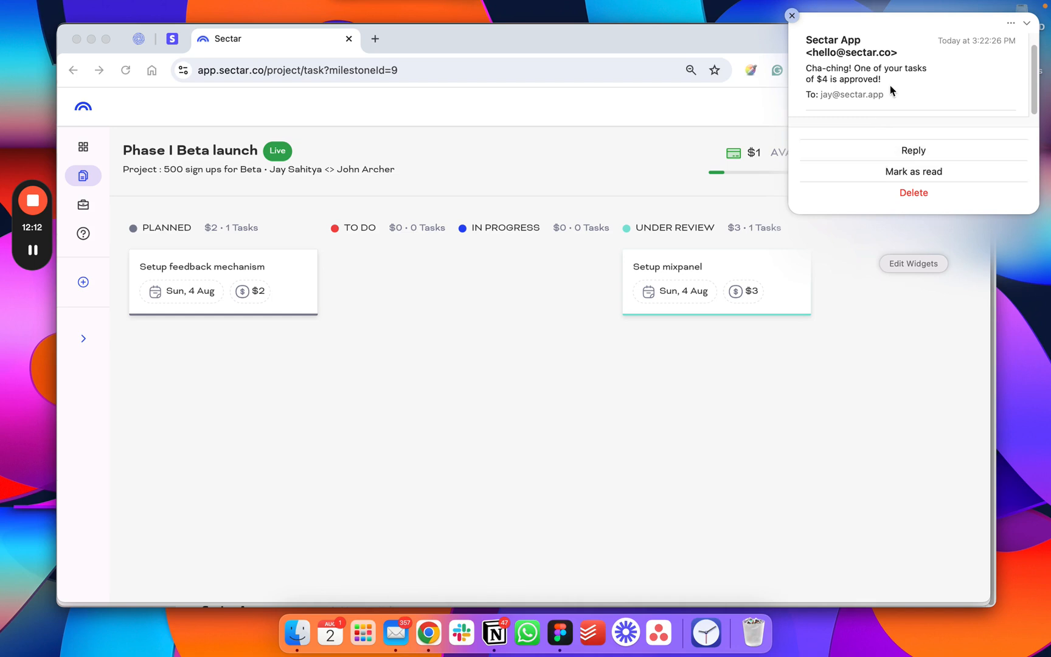
{"action": "scroll", "coordinate": [892, 92], "scroll_direction": "down", "scroll_amount": 5}
{"action": "left_click", "coordinate": [389, 632]}
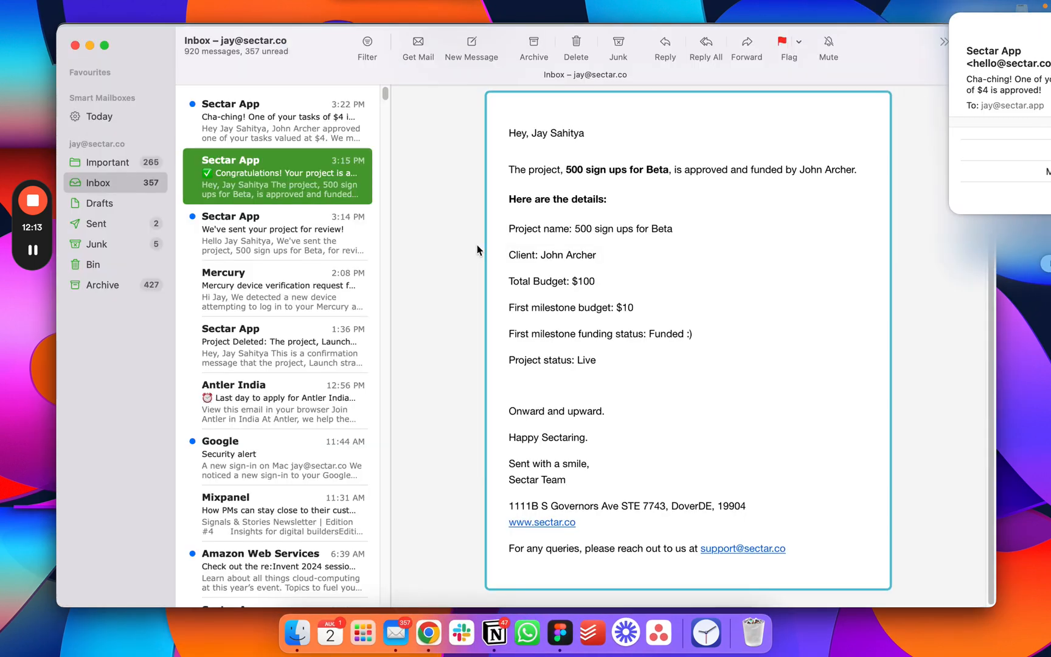
{"action": "left_click", "coordinate": [270, 125]}
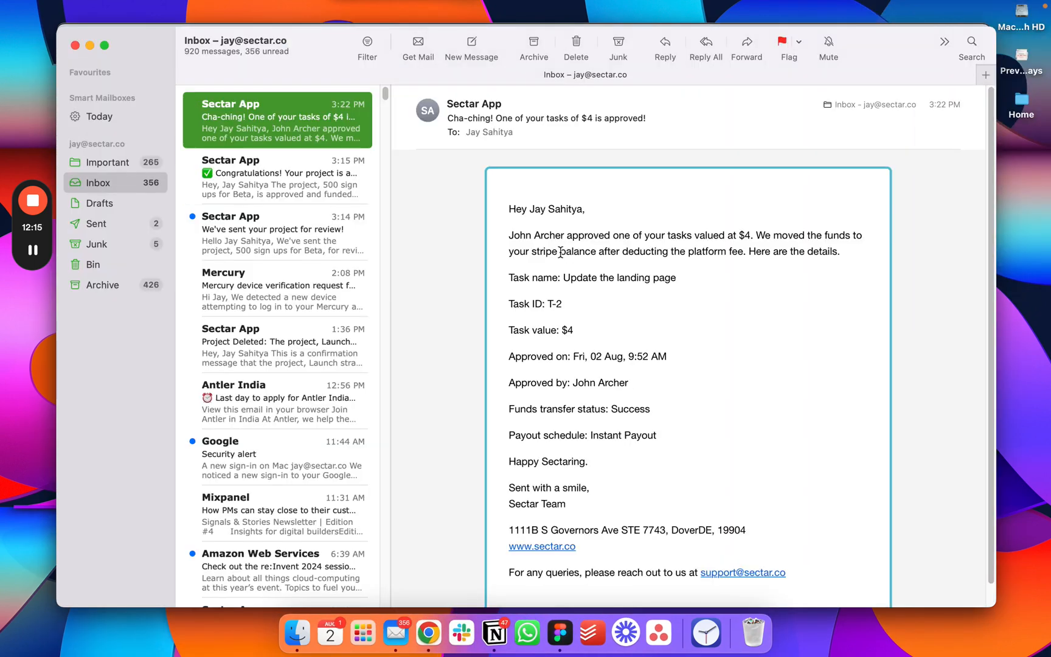
{"action": "left_click_drag", "start_coordinate": [521, 251], "coordinate": [684, 268]}
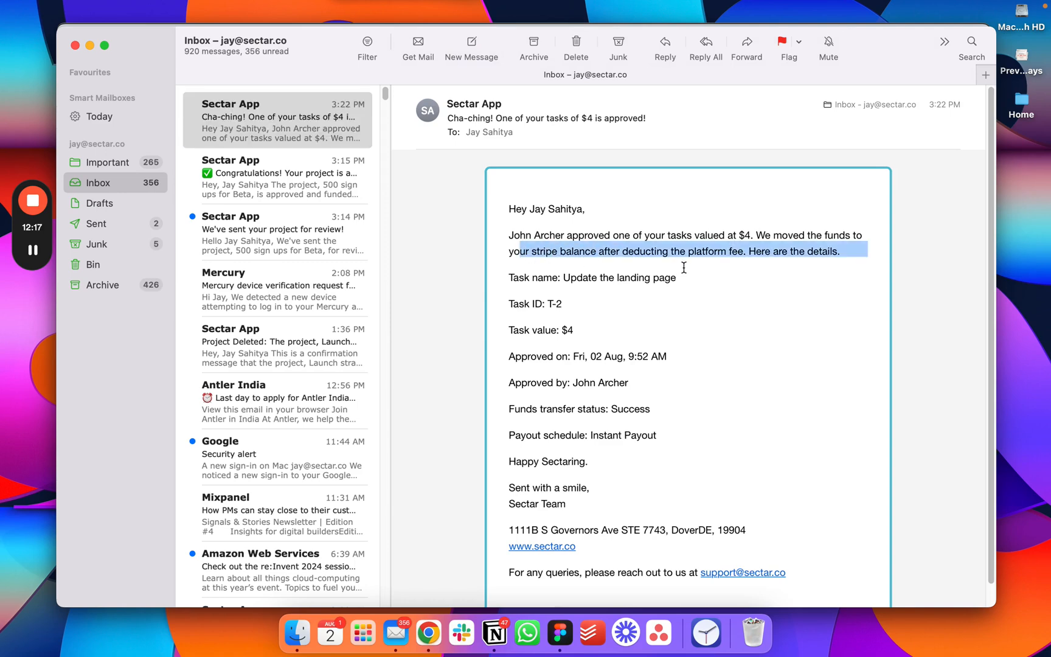
{"action": "scroll", "coordinate": [556, 296], "scroll_direction": "down", "scroll_amount": 2}
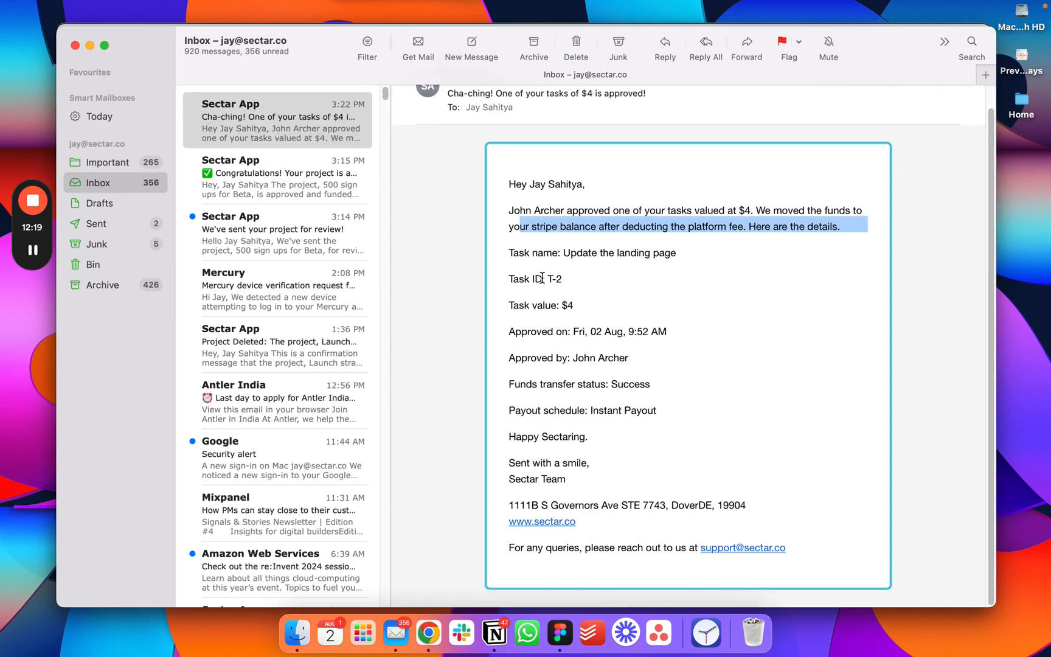
- Switch back to the freelancer's Sectar window, open the transactions, and view the 2 August payout details in Stripe Express
{"action": "key", "text": "ctrl+Up"}
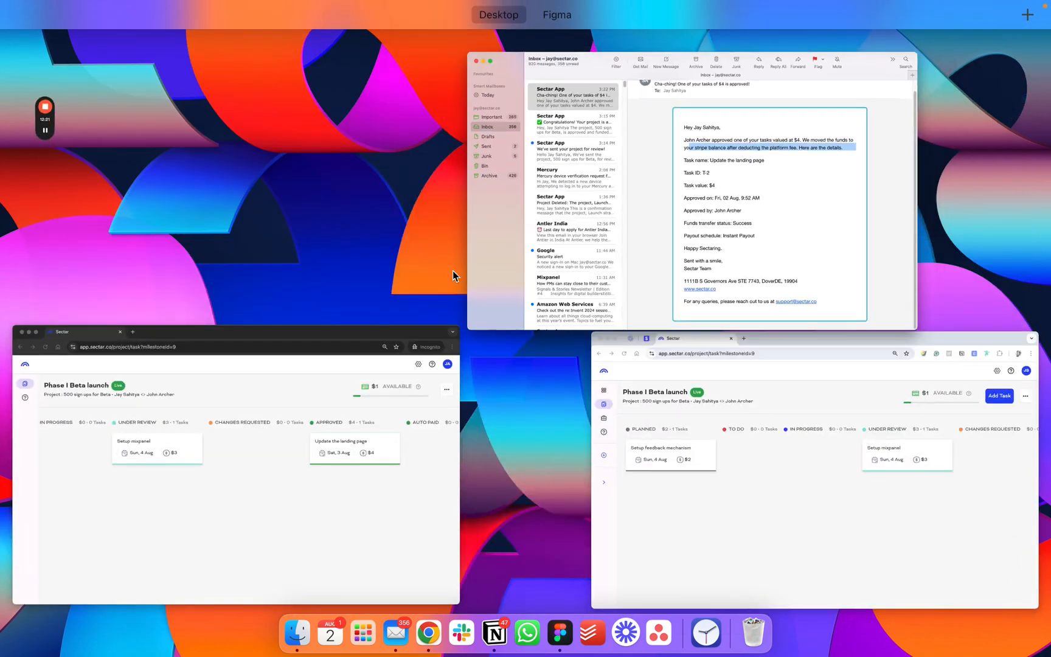
{"action": "left_click", "coordinate": [648, 408]}
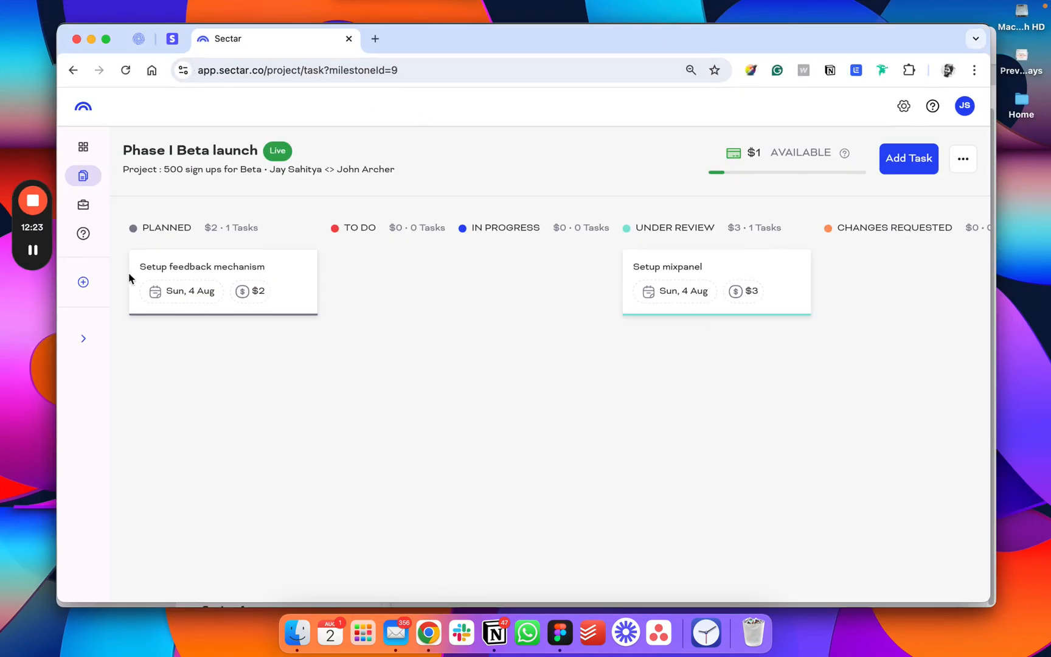
{"action": "mouse_move", "coordinate": [100, 231]}
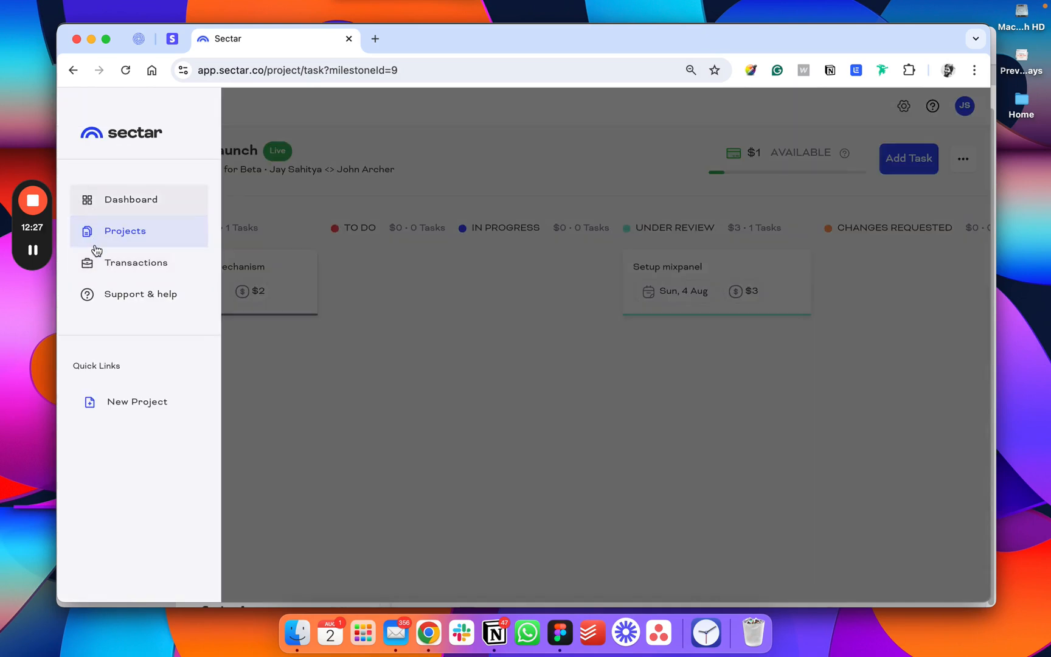
{"action": "left_click", "coordinate": [105, 261]}
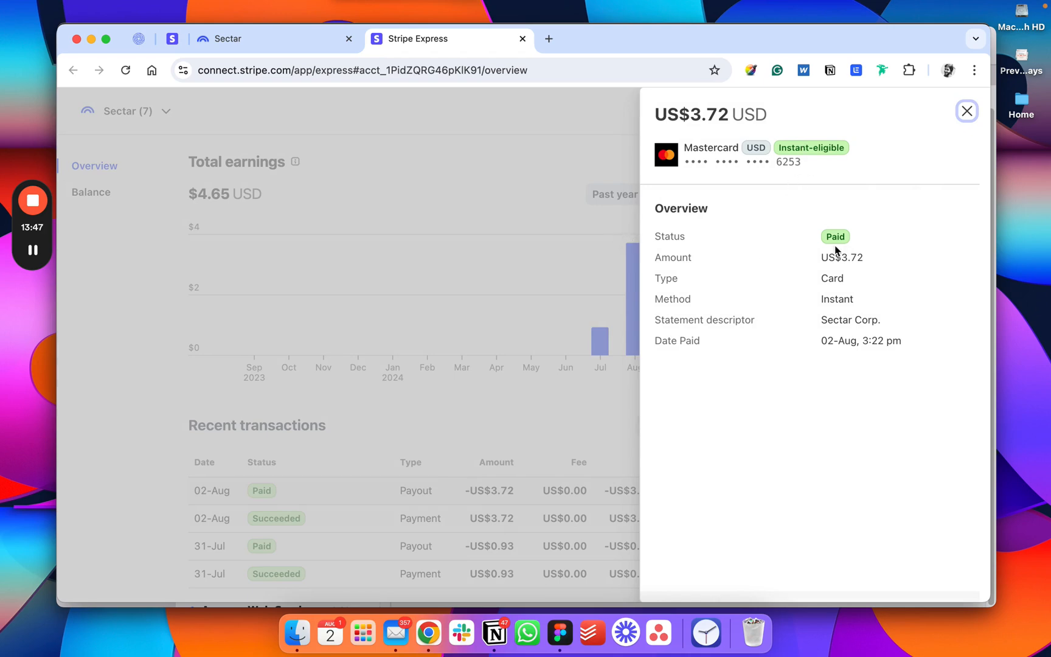
{"action": "left_click", "coordinate": [549, 204]}
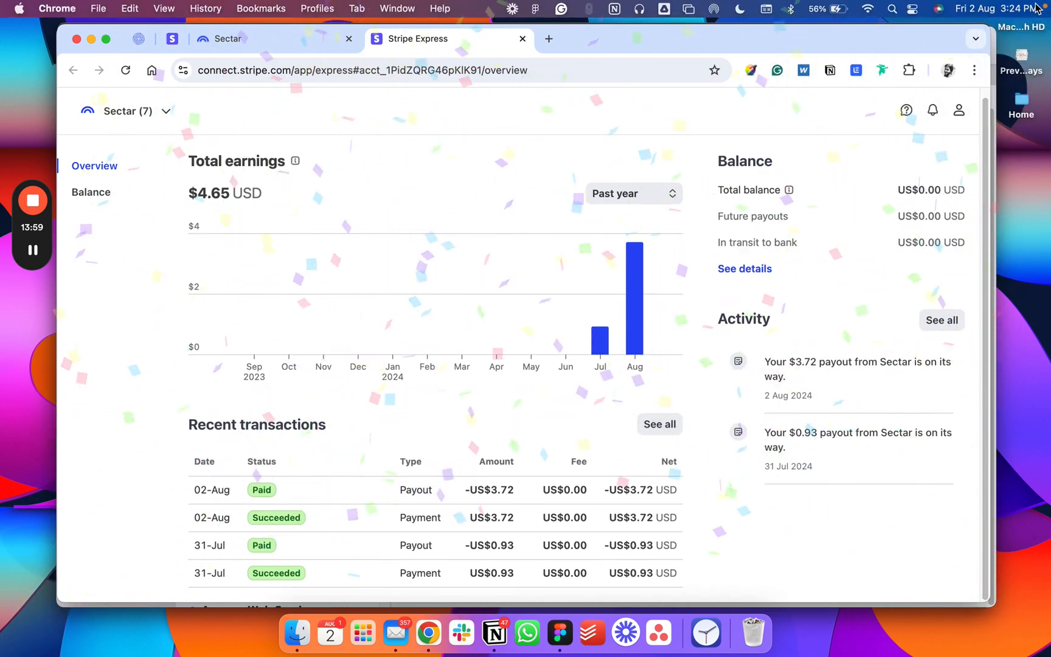
- Check the Mercury card deposit notification, and open the matching Mercury email in Mail
{"action": "left_click", "coordinate": [1023, 8]}
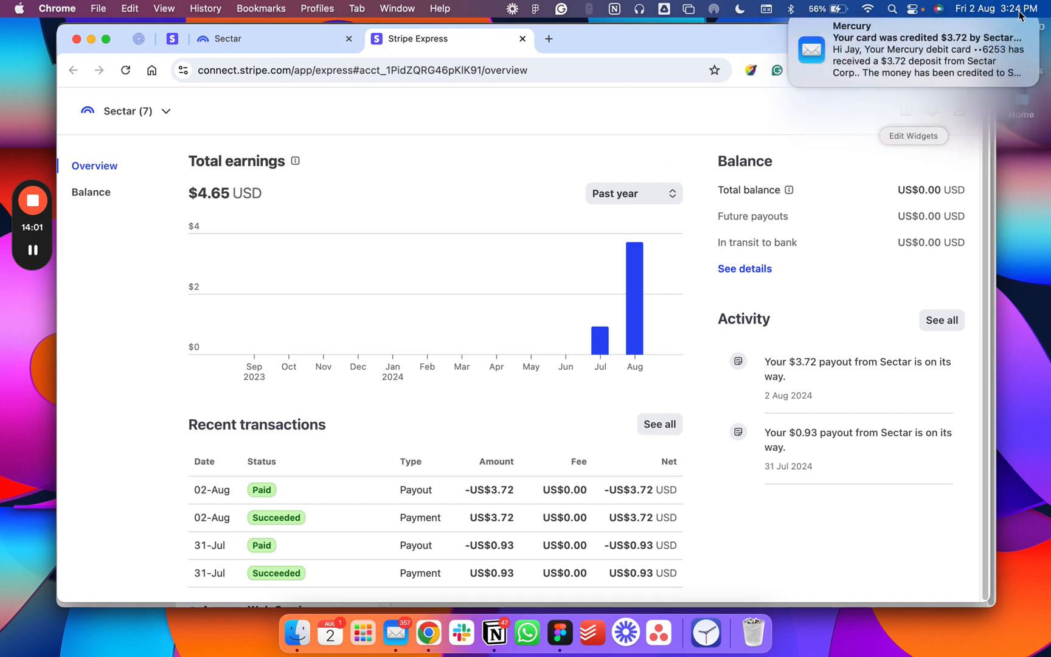
{"action": "left_click", "coordinate": [1028, 24]}
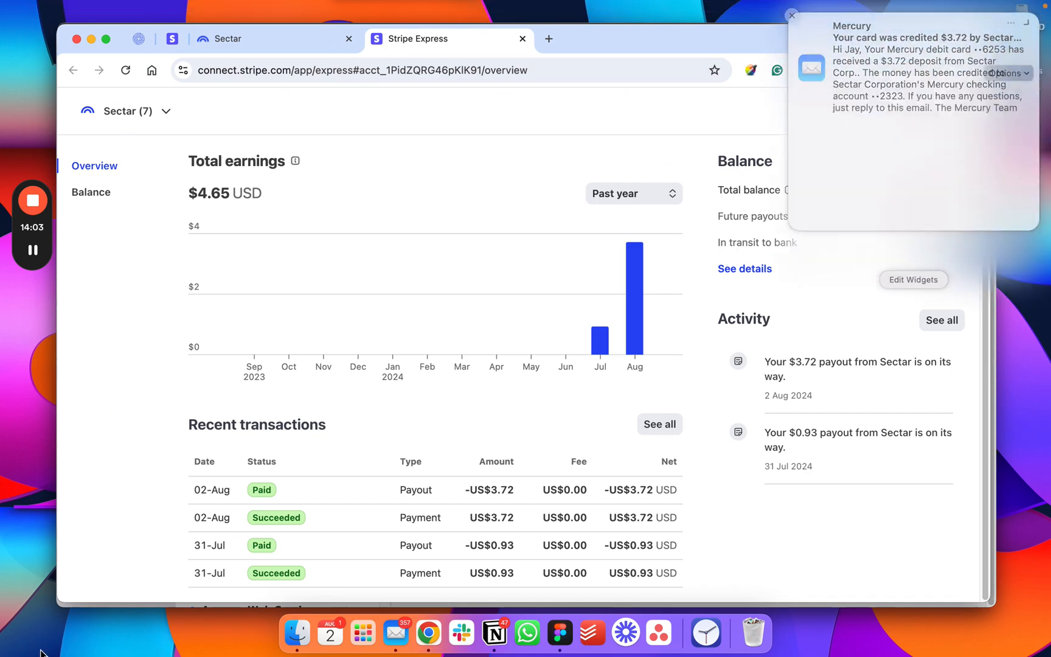
{"action": "left_click", "coordinate": [395, 632]}
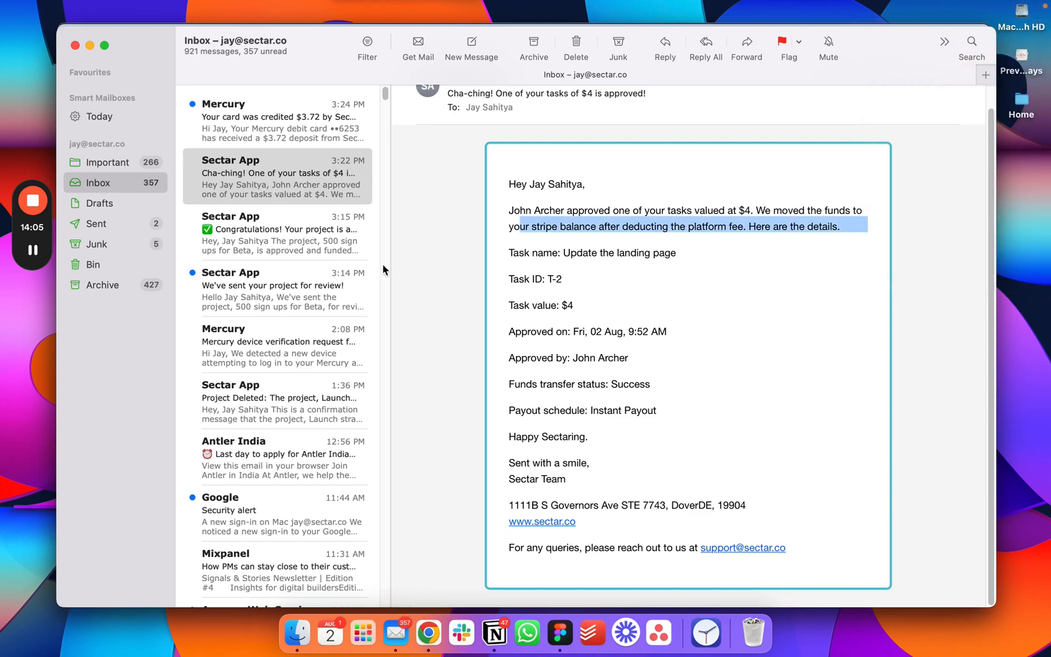
{"action": "left_click", "coordinate": [302, 146]}
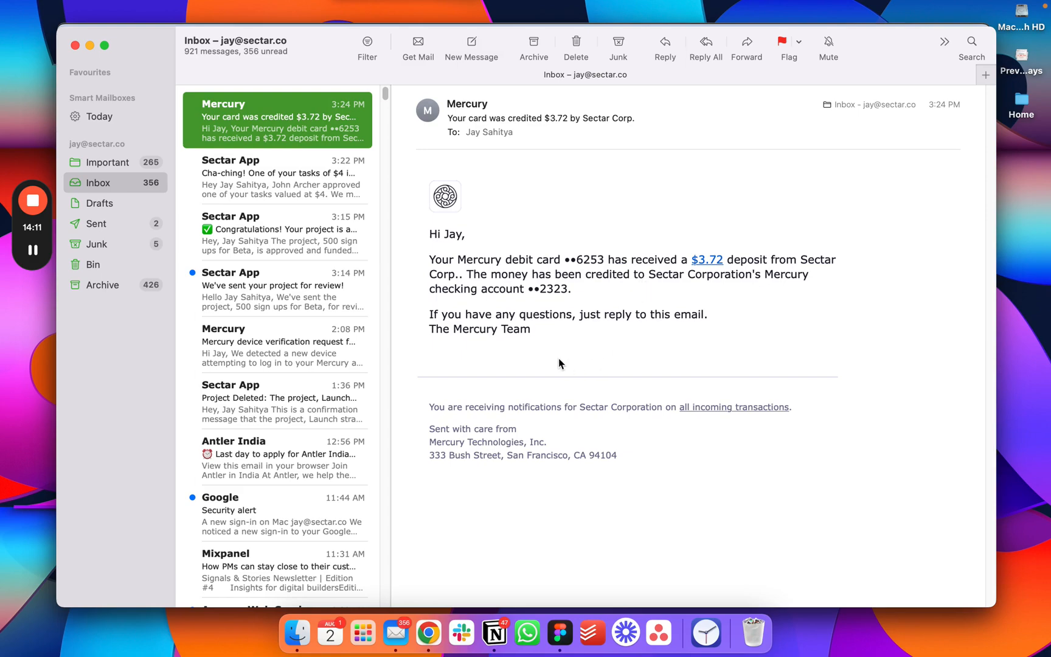
- Switch to Mercury in the browser, reload the card transactions, and open the Aug 2 Sectar Corp. deposit's details
{"action": "key", "text": "ctrl+Up"}
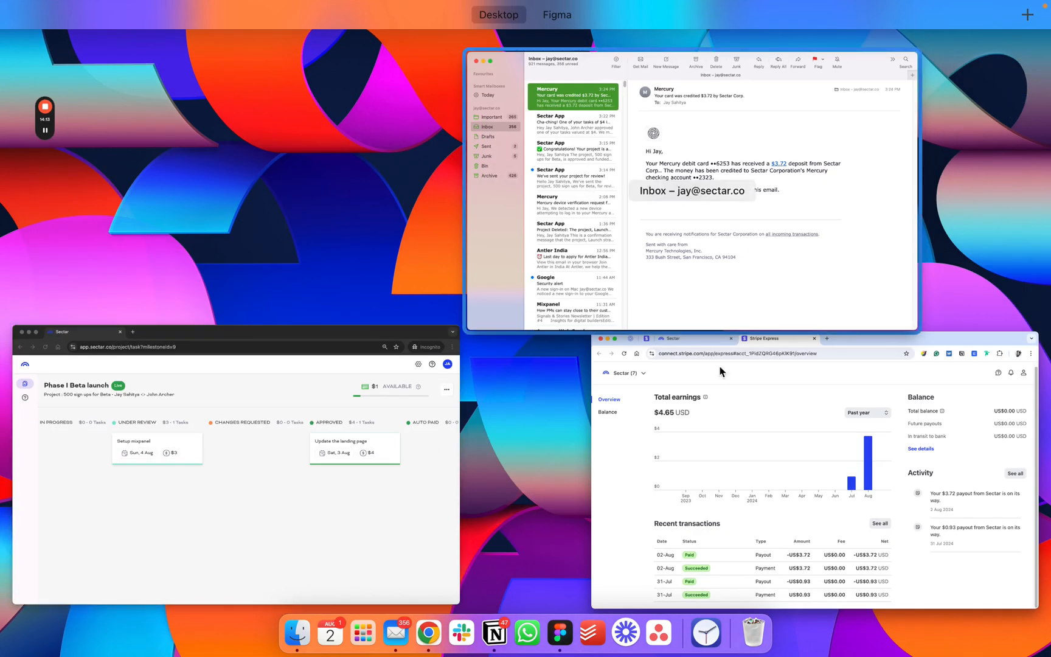
{"action": "left_click", "coordinate": [719, 371]}
{"action": "left_click", "coordinate": [139, 39]}
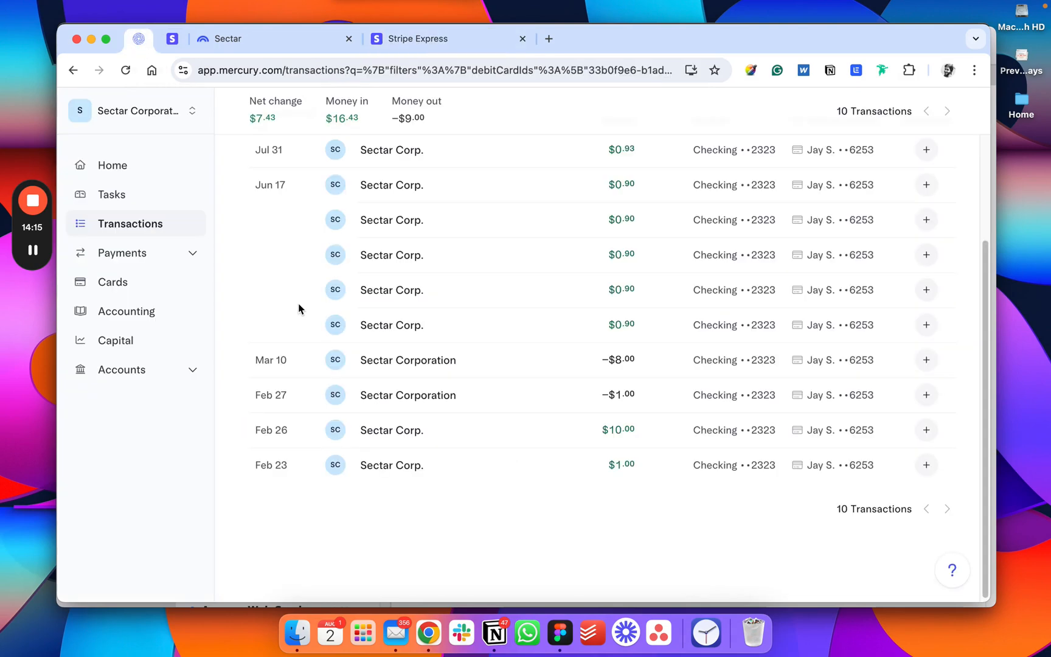
{"action": "scroll", "coordinate": [335, 286], "scroll_direction": "up", "scroll_amount": 5}
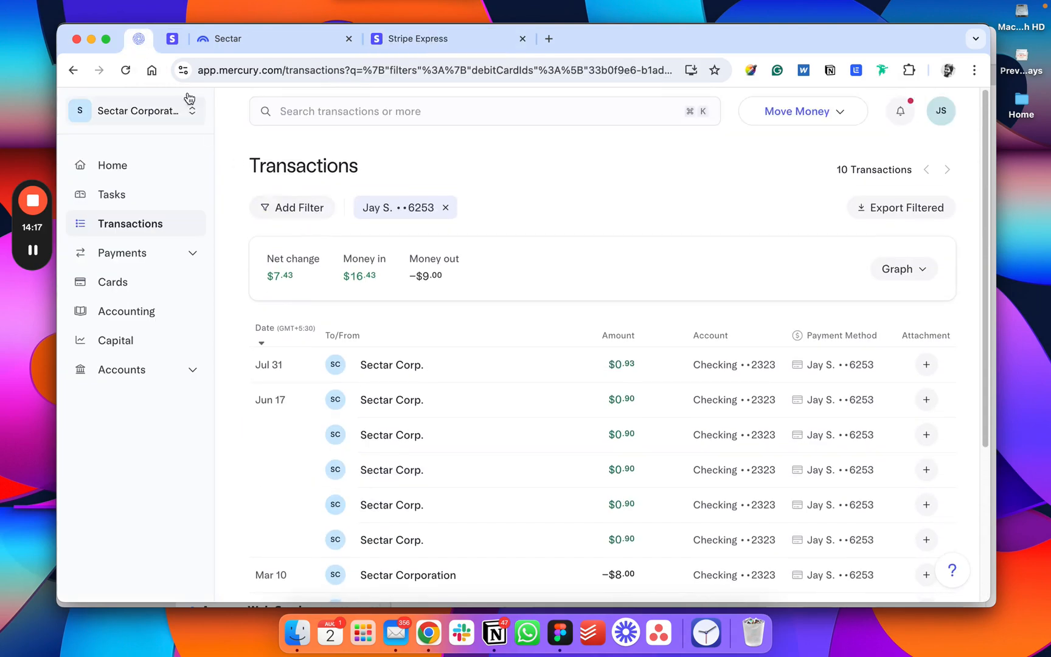
{"action": "left_click", "coordinate": [125, 71]}
{"action": "scroll", "coordinate": [477, 331], "scroll_direction": "down", "scroll_amount": 3}
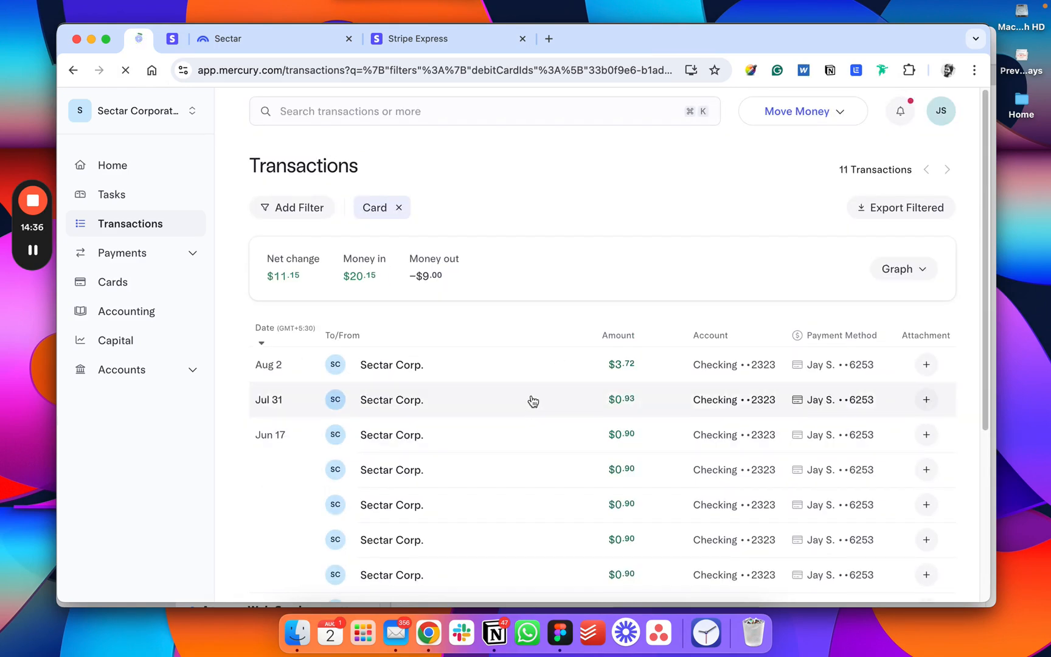
{"action": "left_click", "coordinate": [528, 377]}
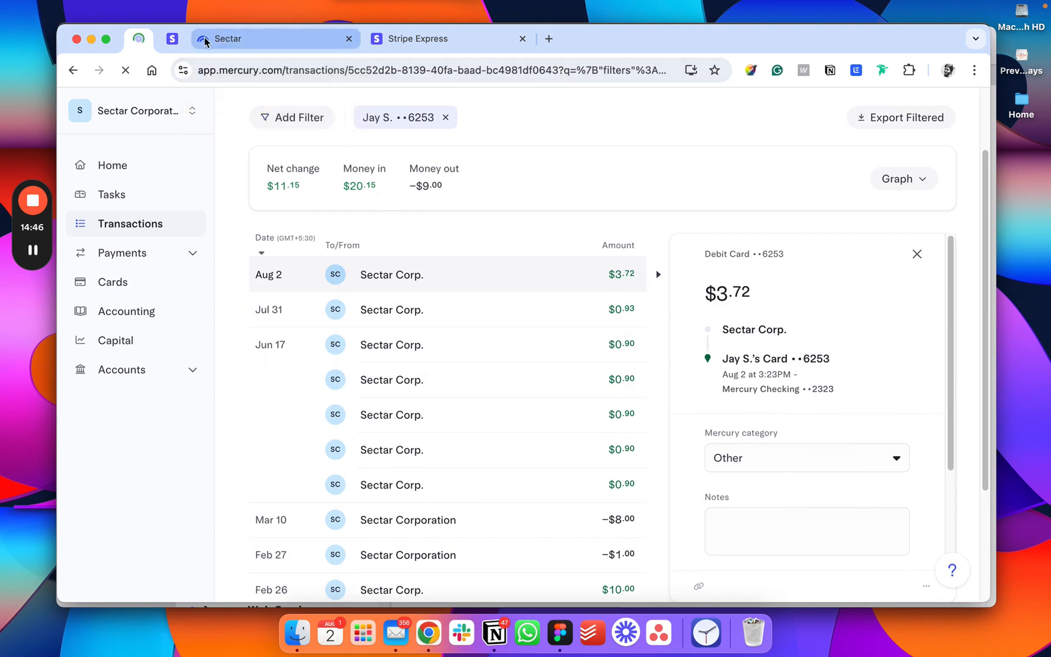
- Return to the Phase I Beta launch task board in Sectar
{"action": "left_click", "coordinate": [254, 43]}
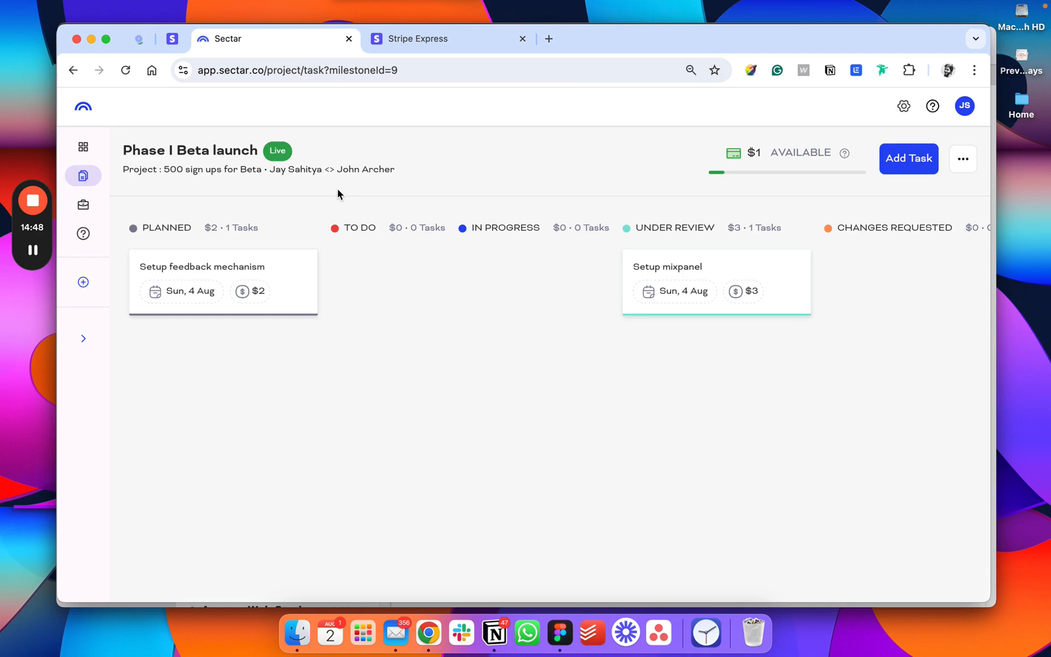